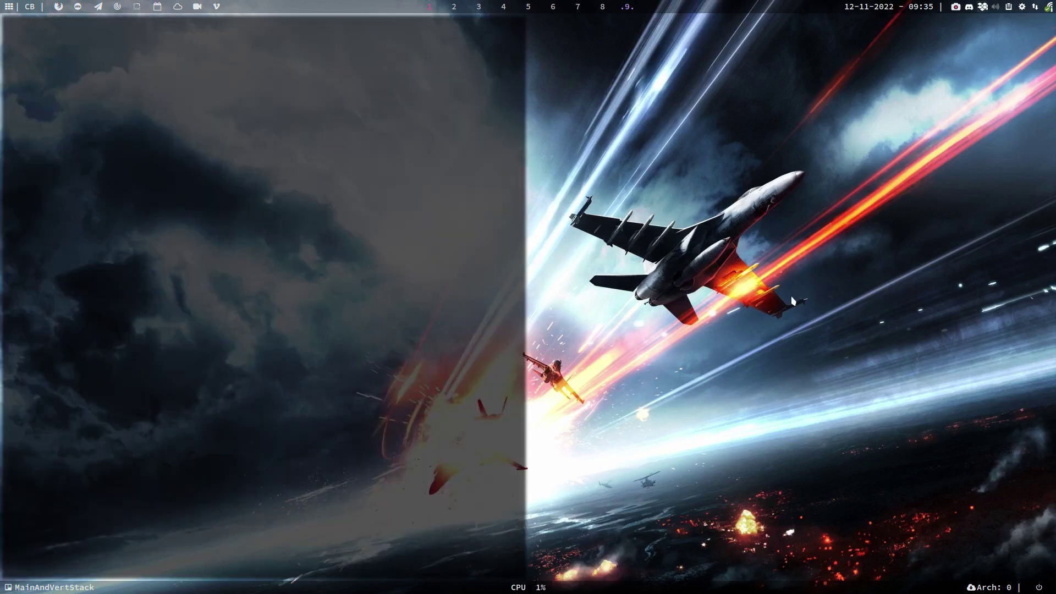
- Start the virtual machine and log out of the current desktop session
click(511, 51)
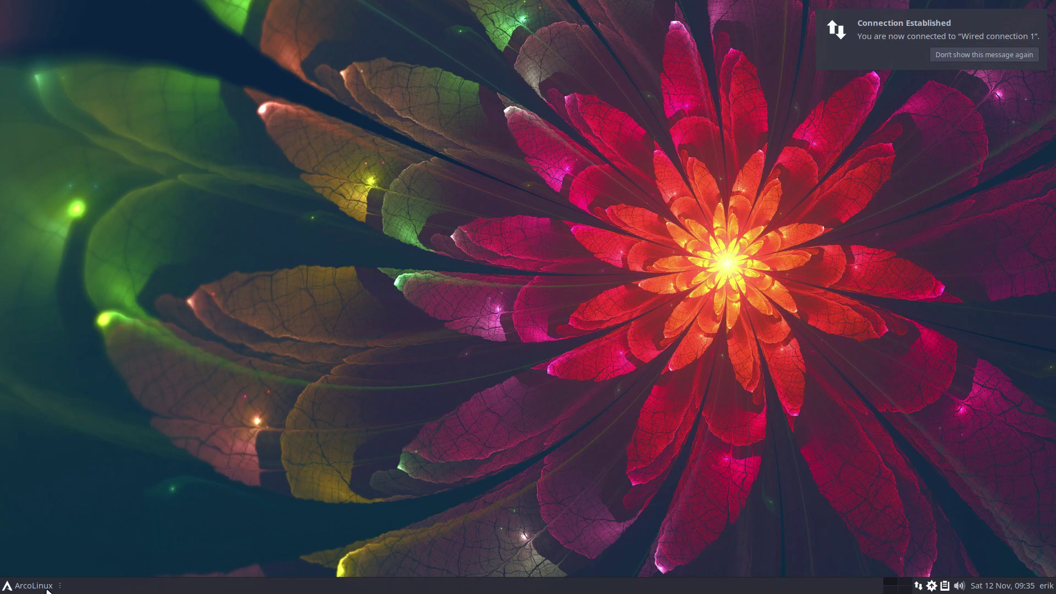
click(34, 586)
click(70, 569)
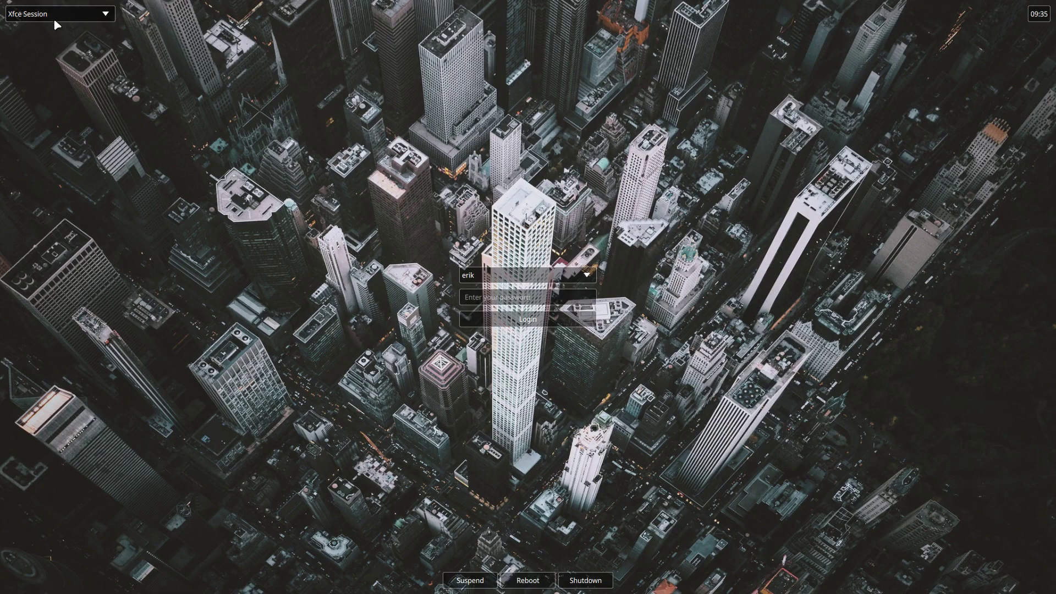
- On the LightDM screen, choose the Pantheon session and focus the password field
click(54, 18)
click(40, 127)
click(479, 297)
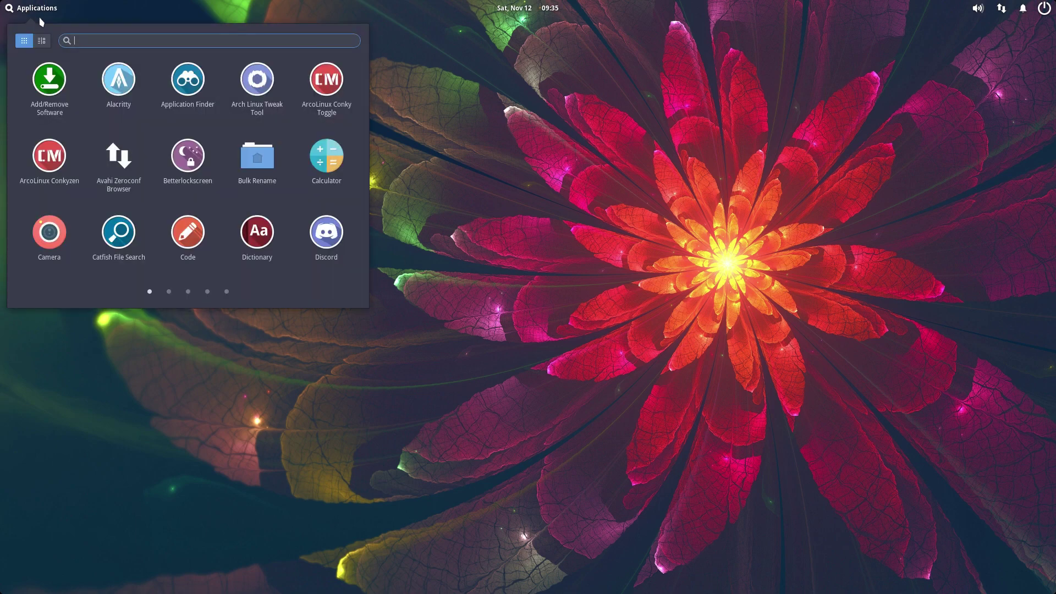
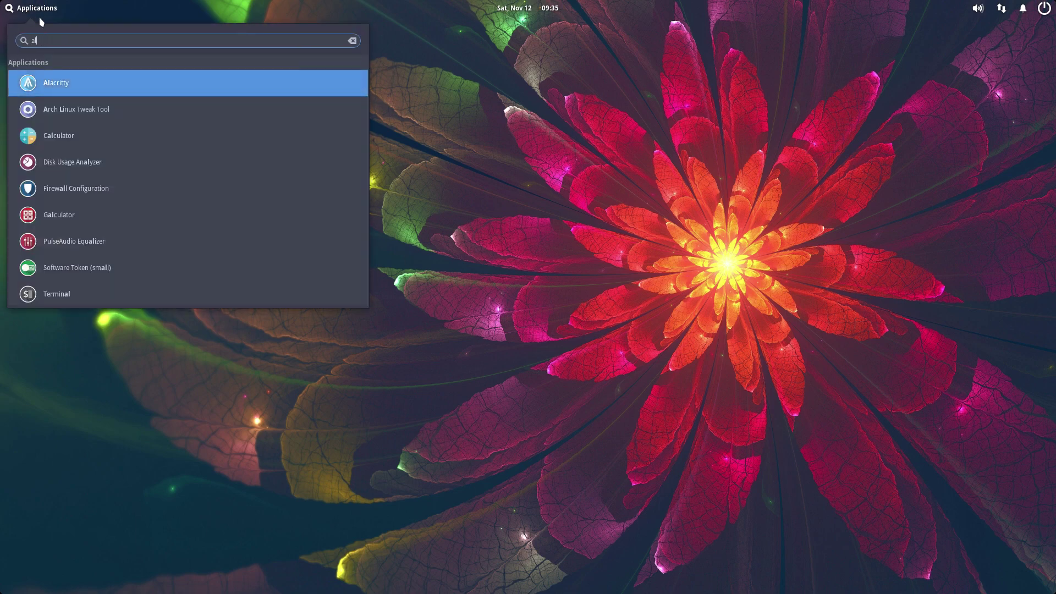
- Rerun 'yay pantheon-dock-git' in Alacritty, choosing package 1 and skipping the clean build
key(Return)
key(Up)
key(Up)
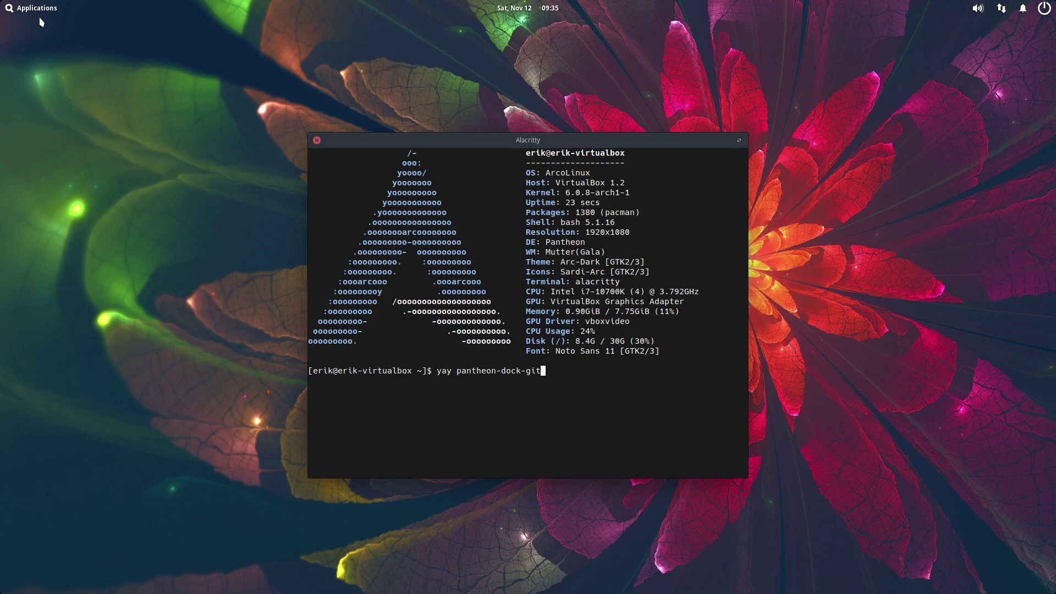
key(Return)
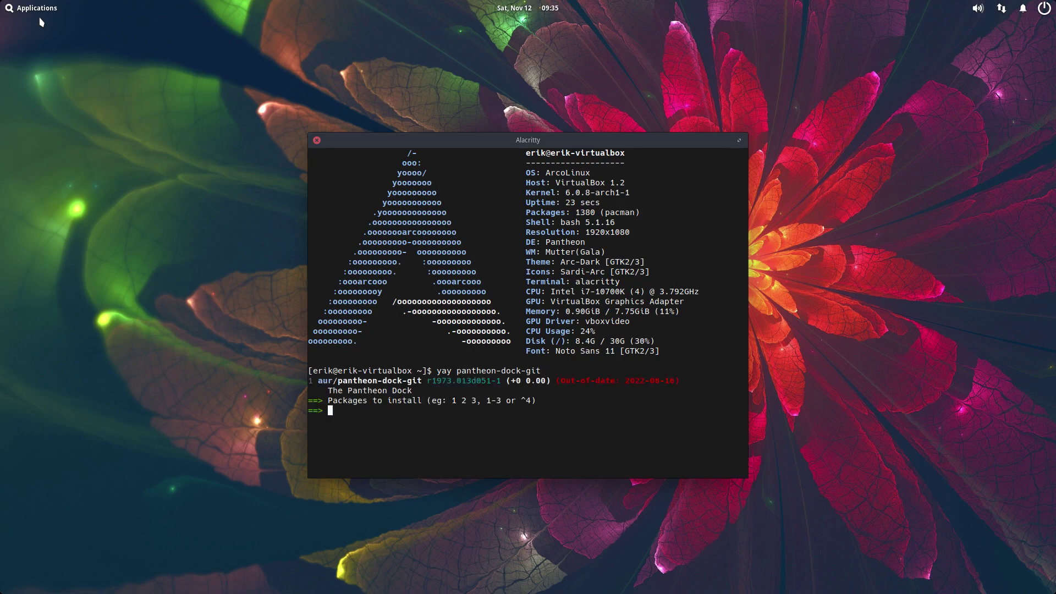
text(1)
key(Return)
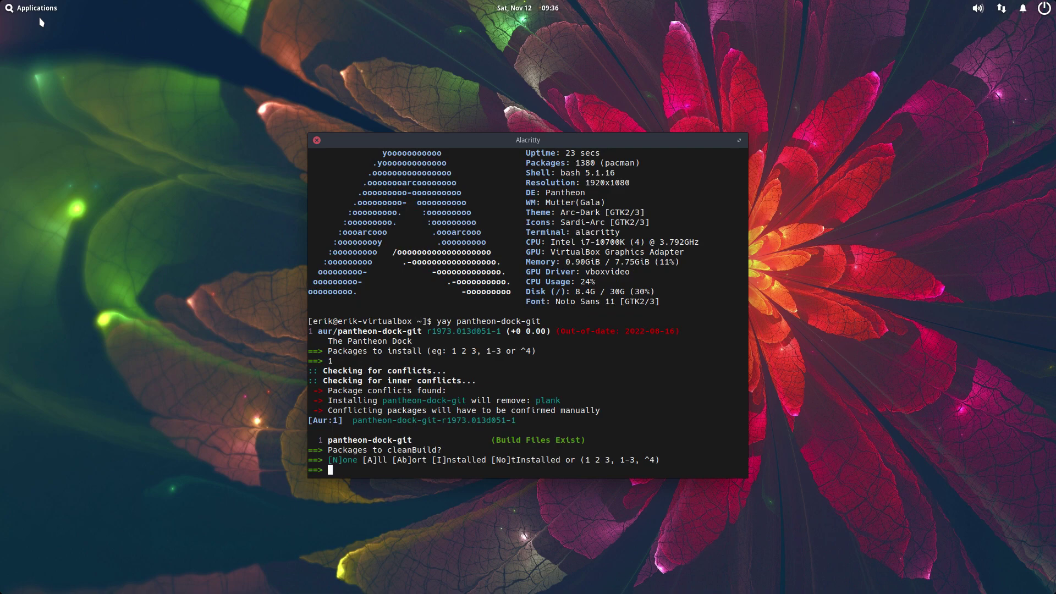
text(q)
key(Return)
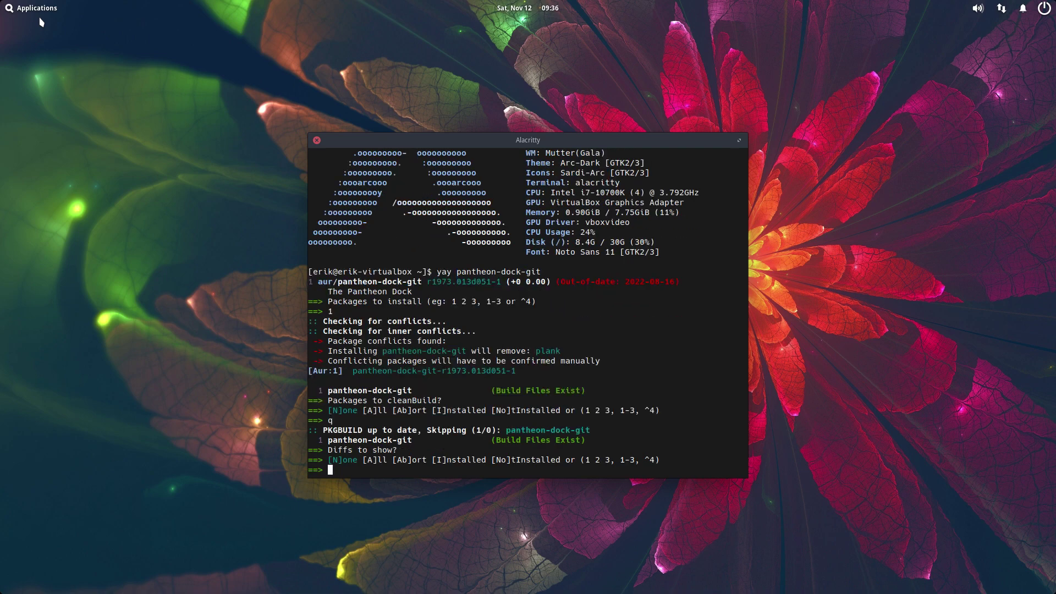
click(38, 10)
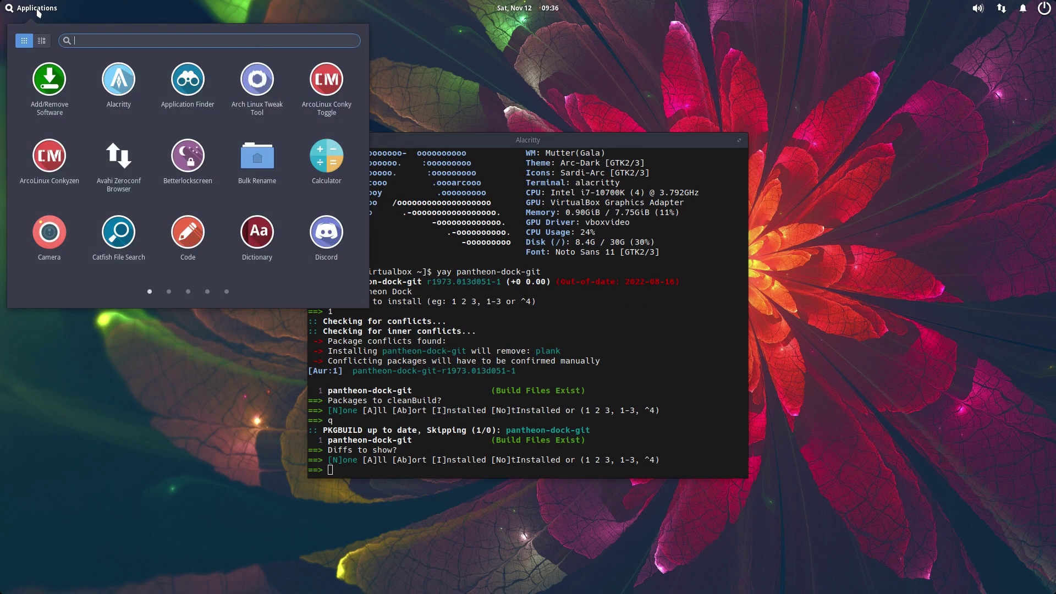
text(hunar)
- In Thunar, browse to .cache/yay/pantheon-dock-git, closing the Variety preferences window on the way
key(Return)
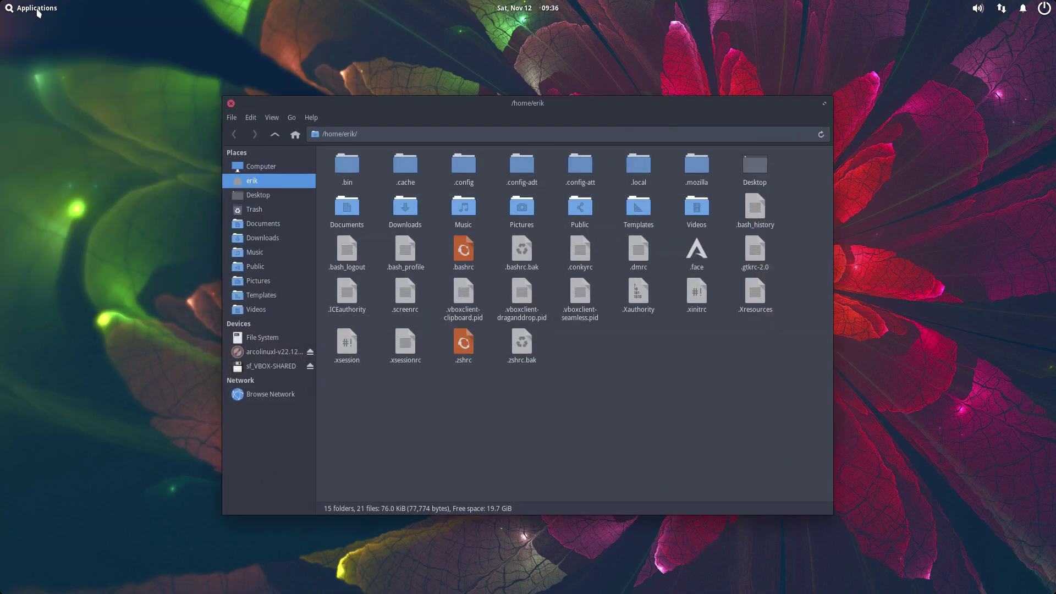
double_click(405, 167)
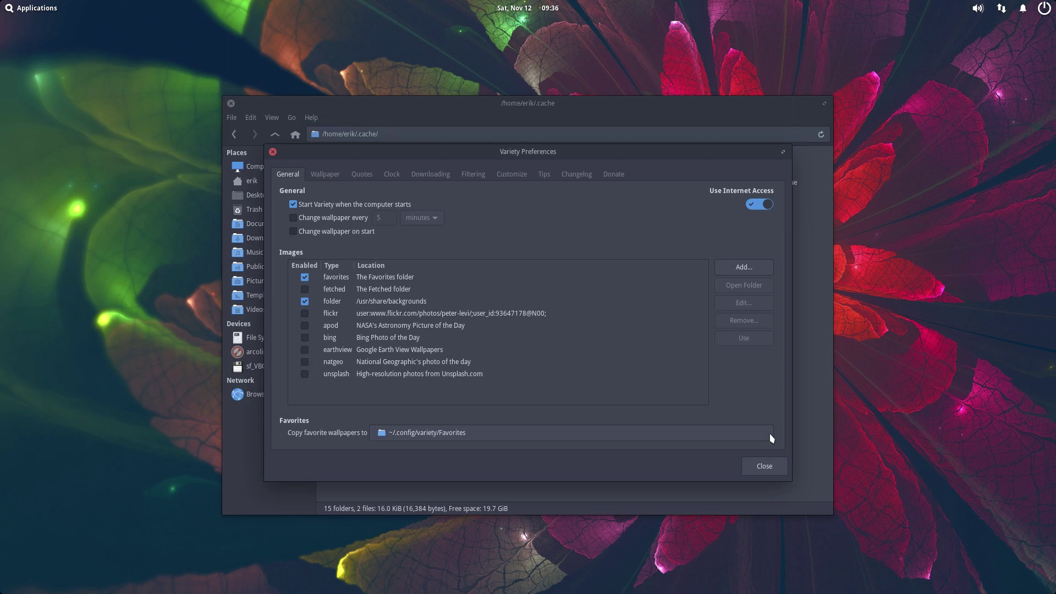
click(762, 468)
double_click(349, 256)
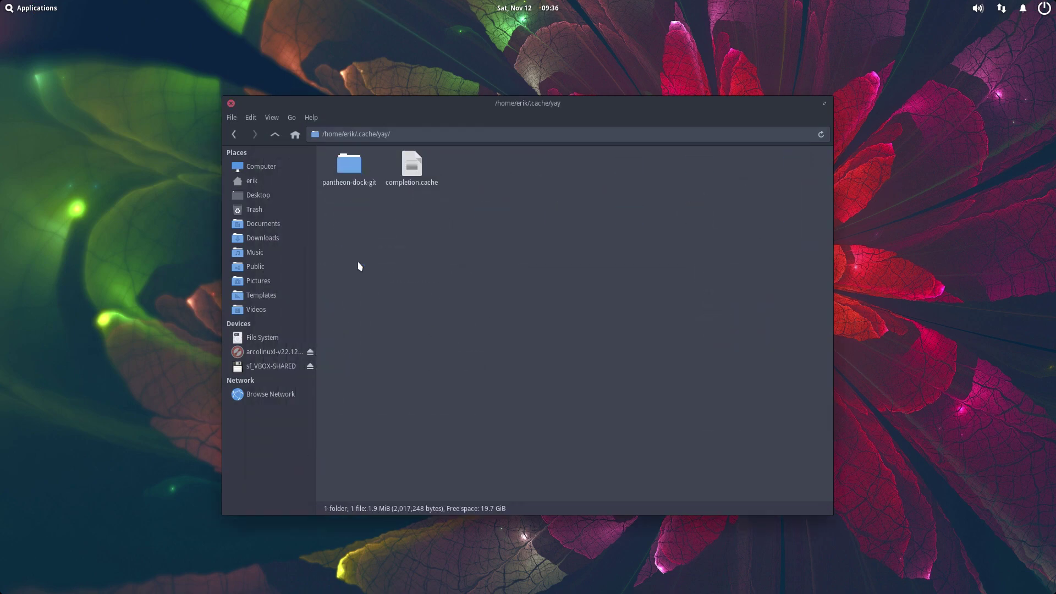
double_click(347, 174)
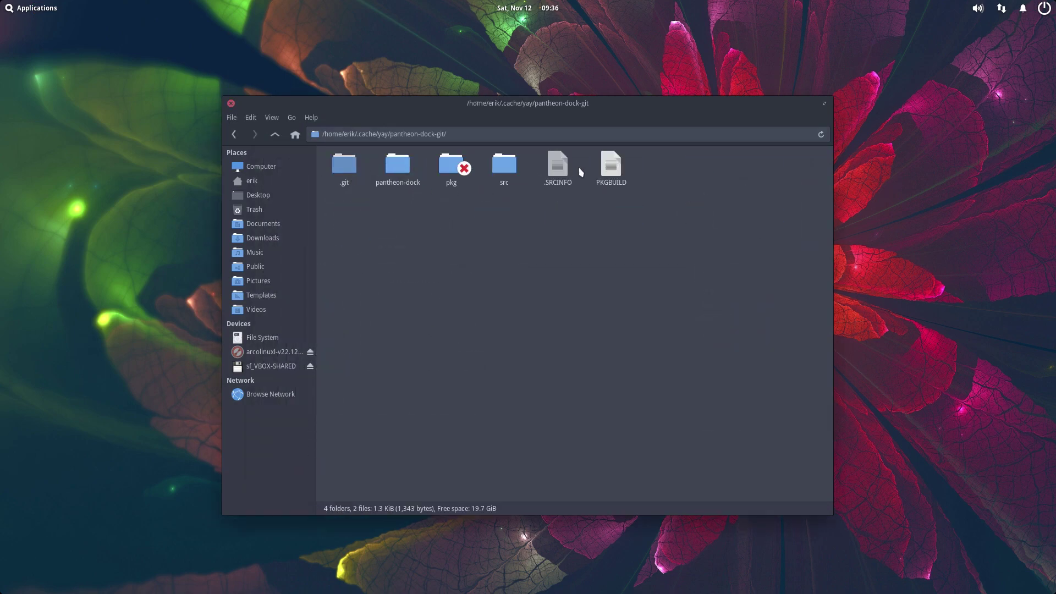
- Briefly view PKGBUILD in the code editor, then bring up its right-click actions
click(611, 168)
double_click(617, 171)
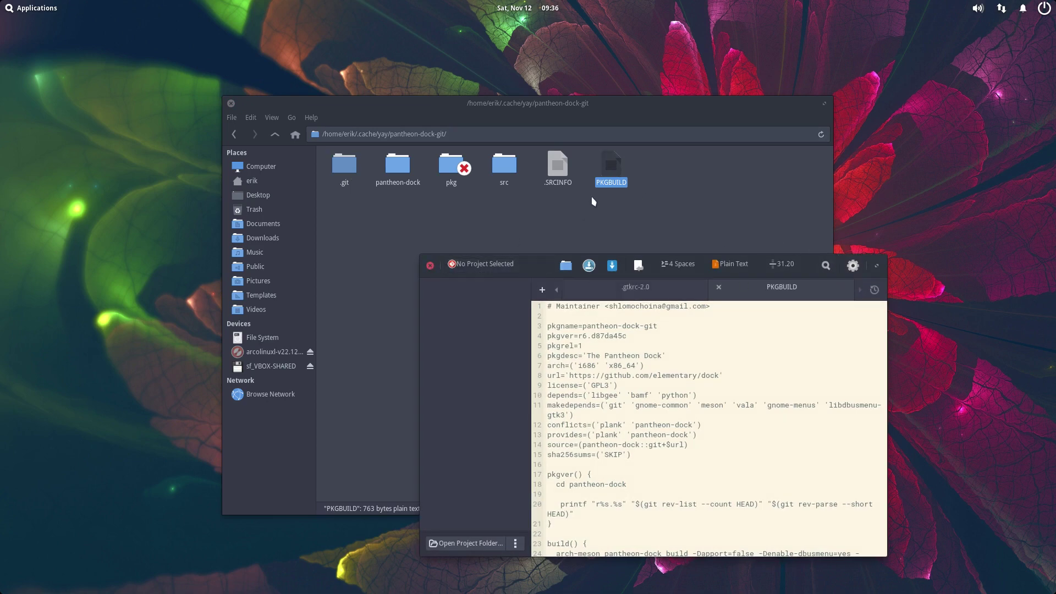
click(430, 264)
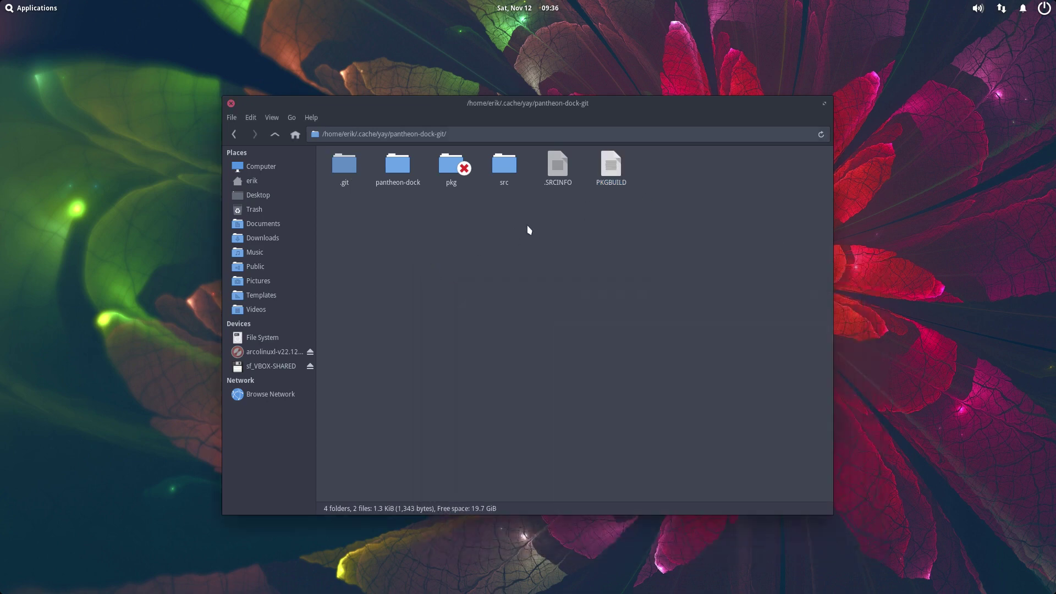
right_click(607, 171)
mouse_move(640, 194)
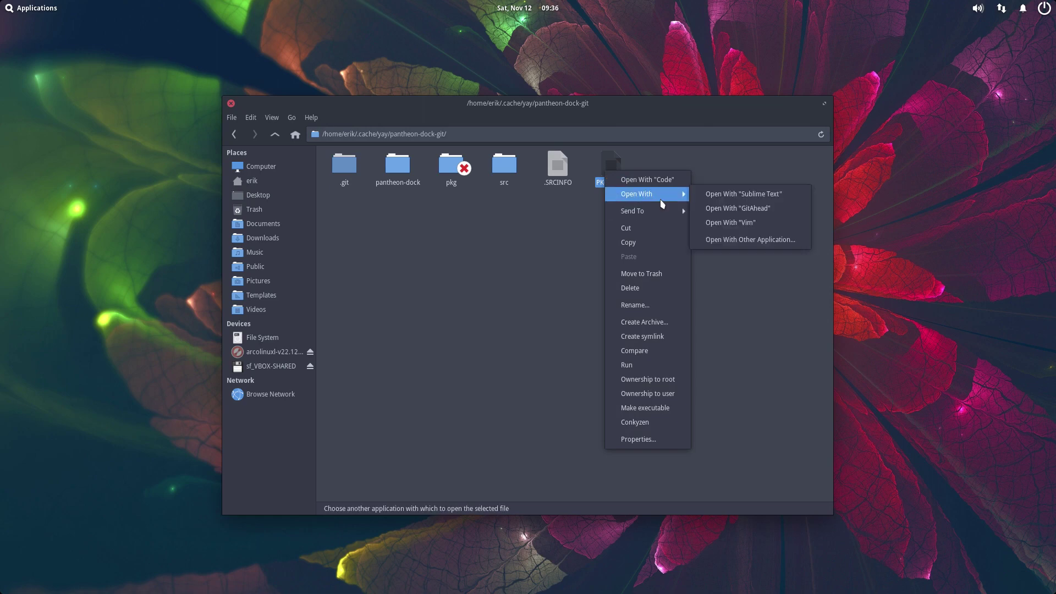
- Open PKGBUILD in Sublime Text, dismiss the changelog and enlarge the text
click(727, 196)
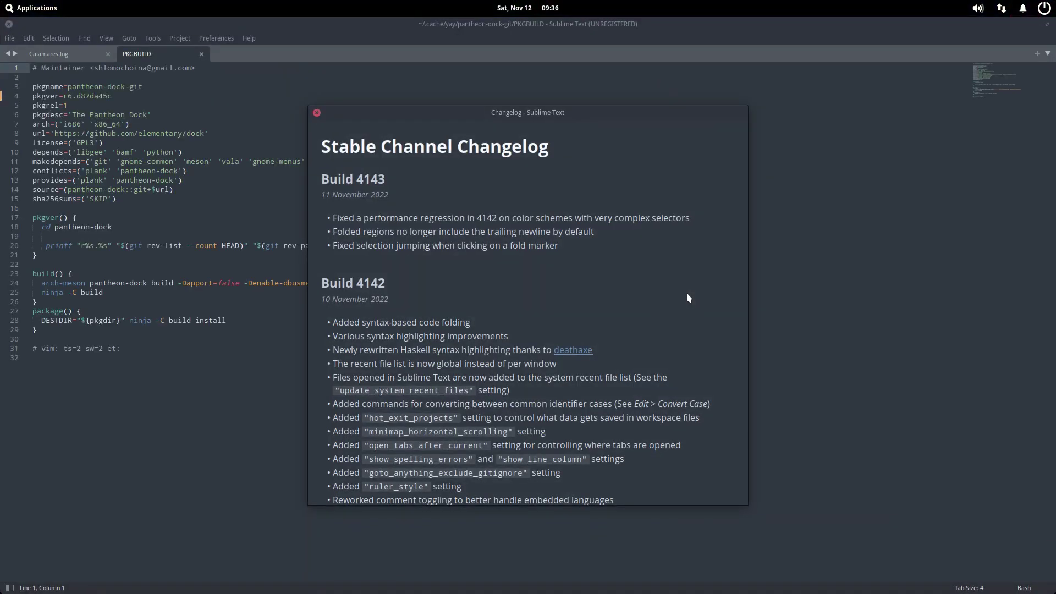
click(316, 112)
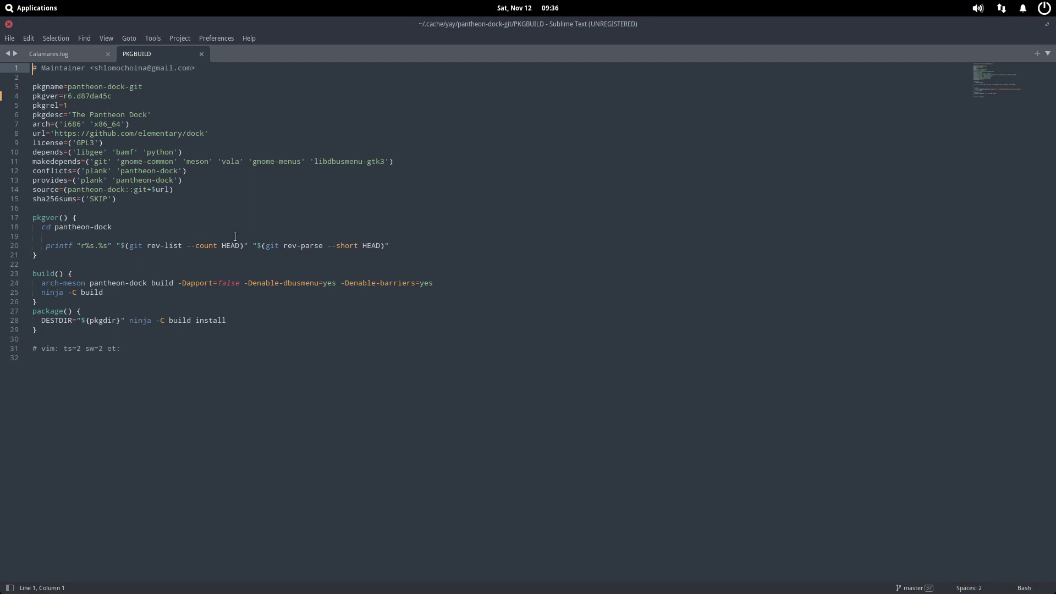
key(ctrl+plus)
key(ctrl+plus)
scroll(290, 233, down, 4)
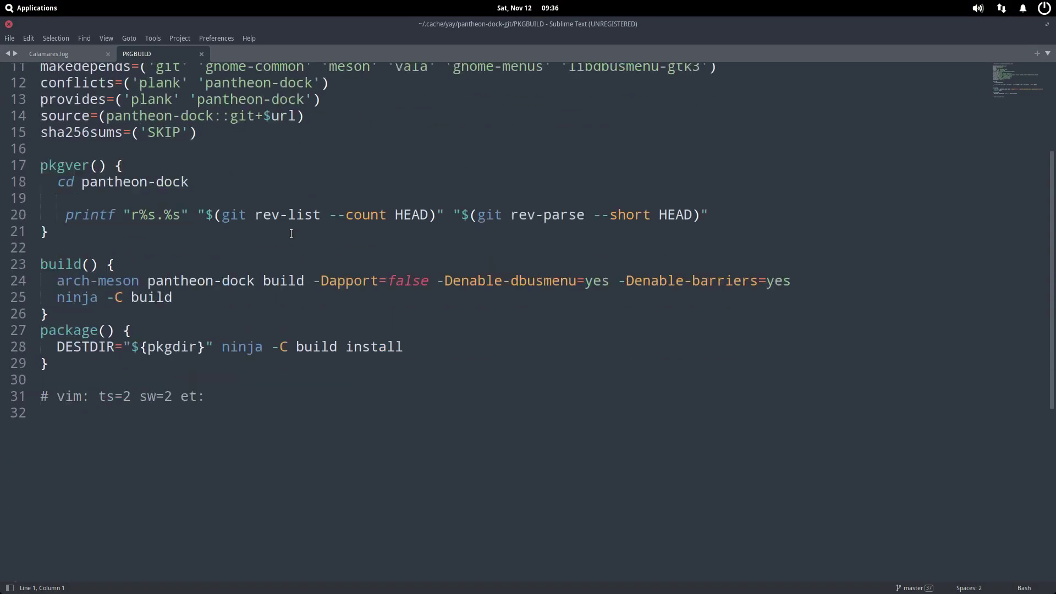
scroll(290, 233, down, 2)
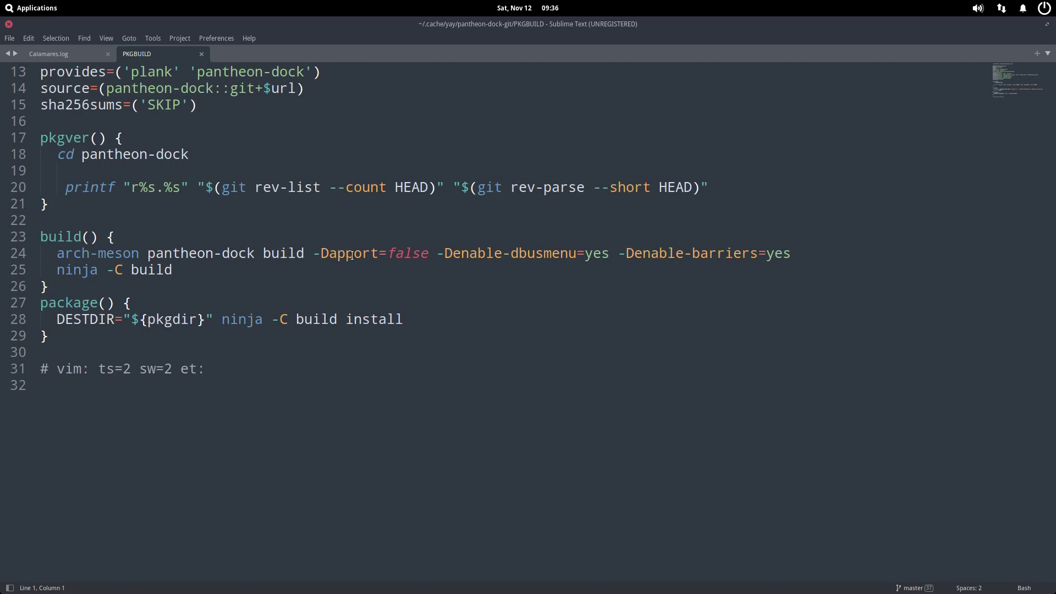
scroll(350, 257, up, 3)
scroll(350, 256, up, 3)
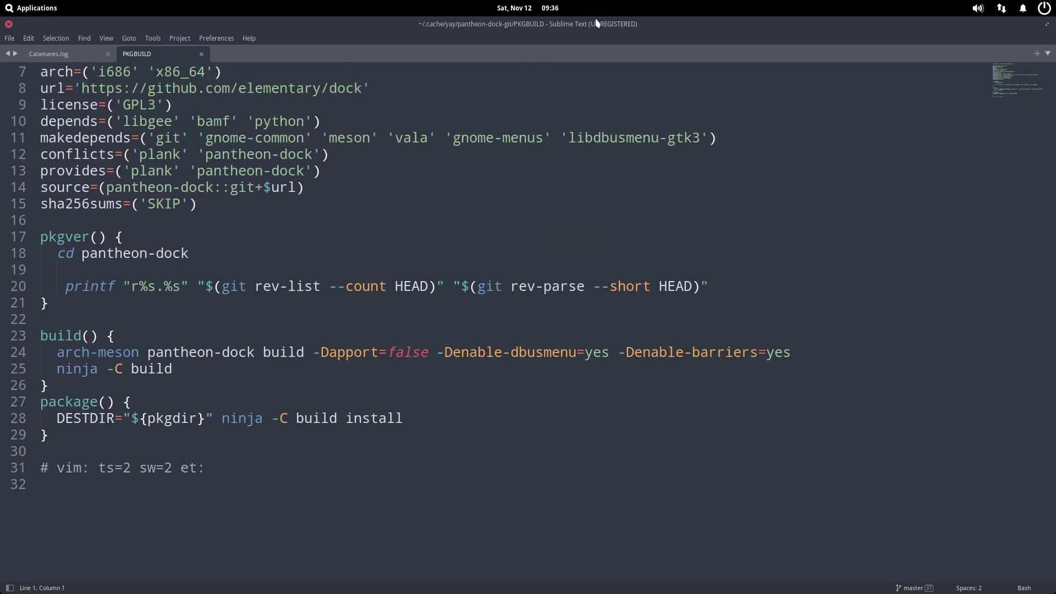
- Tile Sublime Text to the left half and the Thunar window to the right
drag(595, 24, 0, 209)
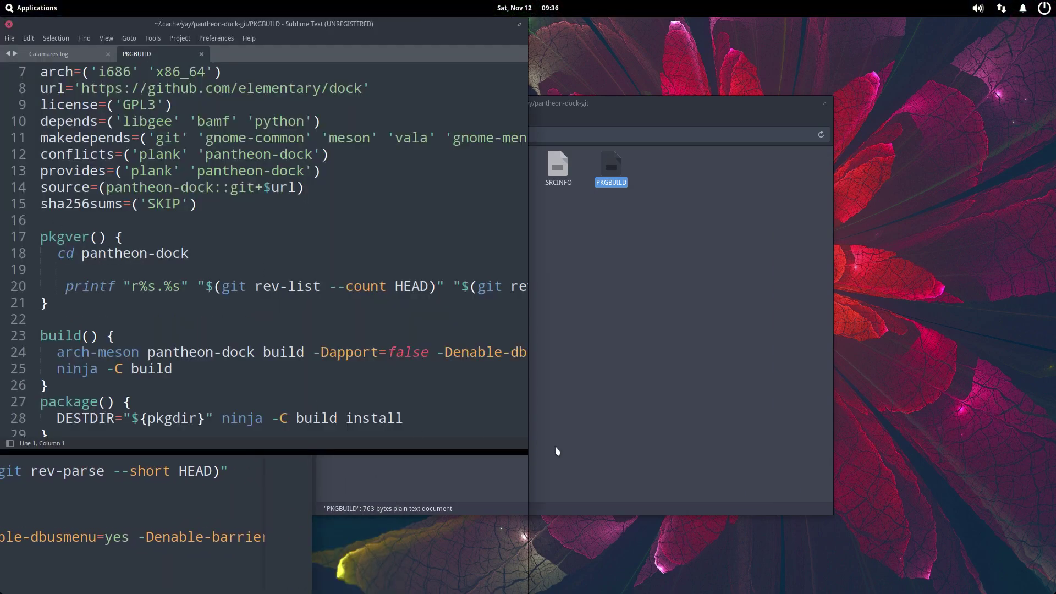
mouse_move(292, 25)
mouse_down()
mouse_move(235, 187)
mouse_move(1, 198)
mouse_up()
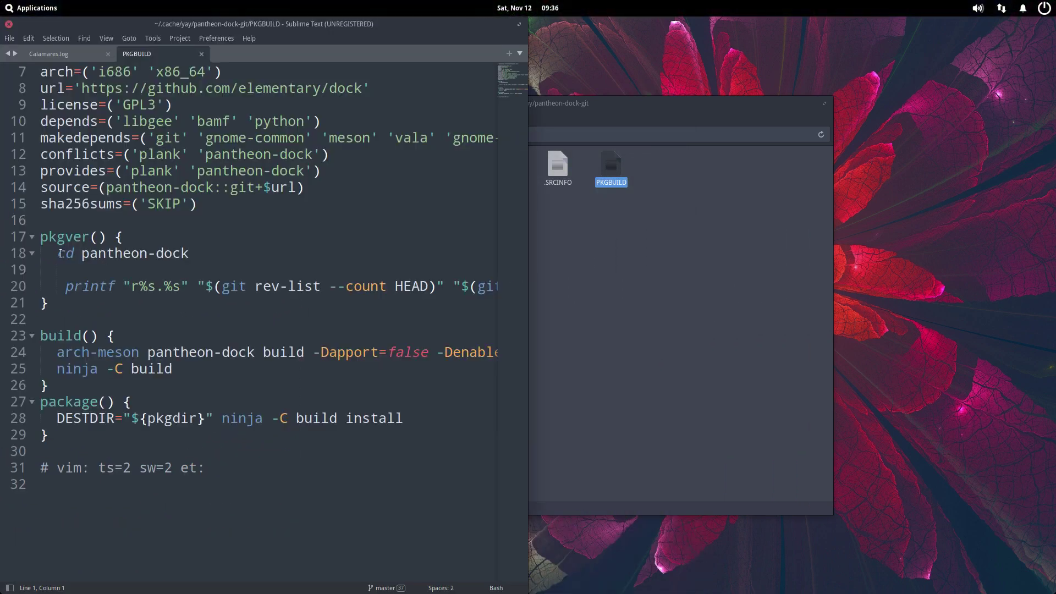
click(679, 397)
drag(577, 104, 1052, 50)
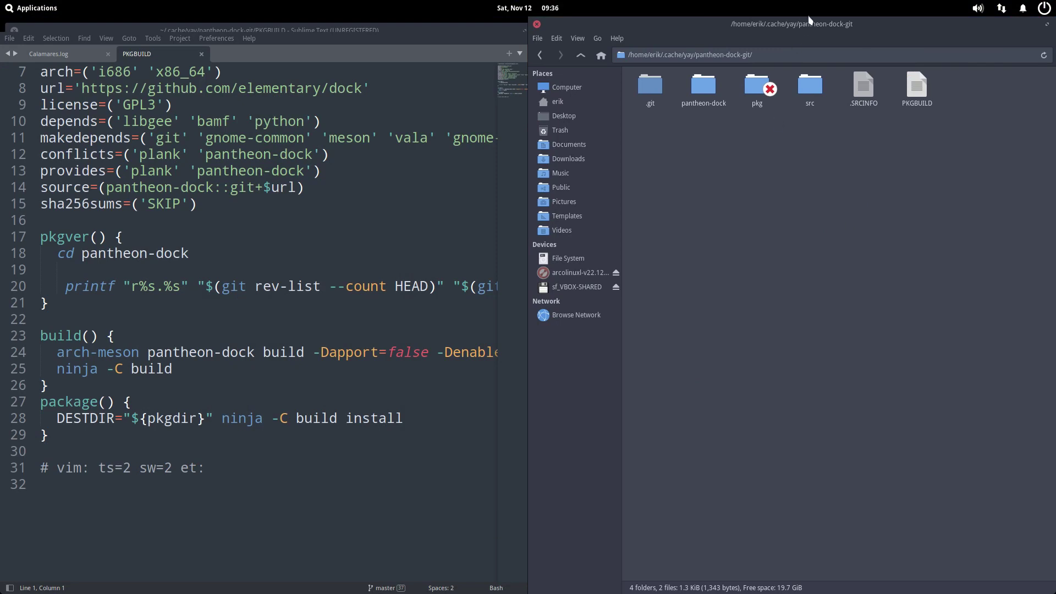
drag(881, 22, 1052, 33)
drag(761, 36, 813, 60)
- Answer y at the yay Diffs prompt and let the build fail on meson's unknown options
key(alt+Tab)
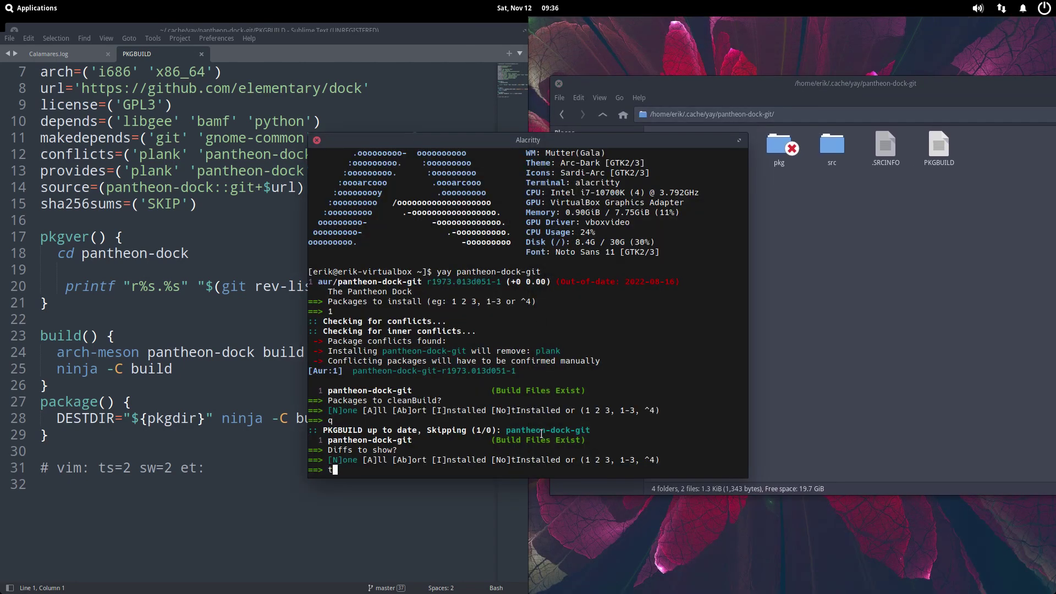
text(y)
key(Return)
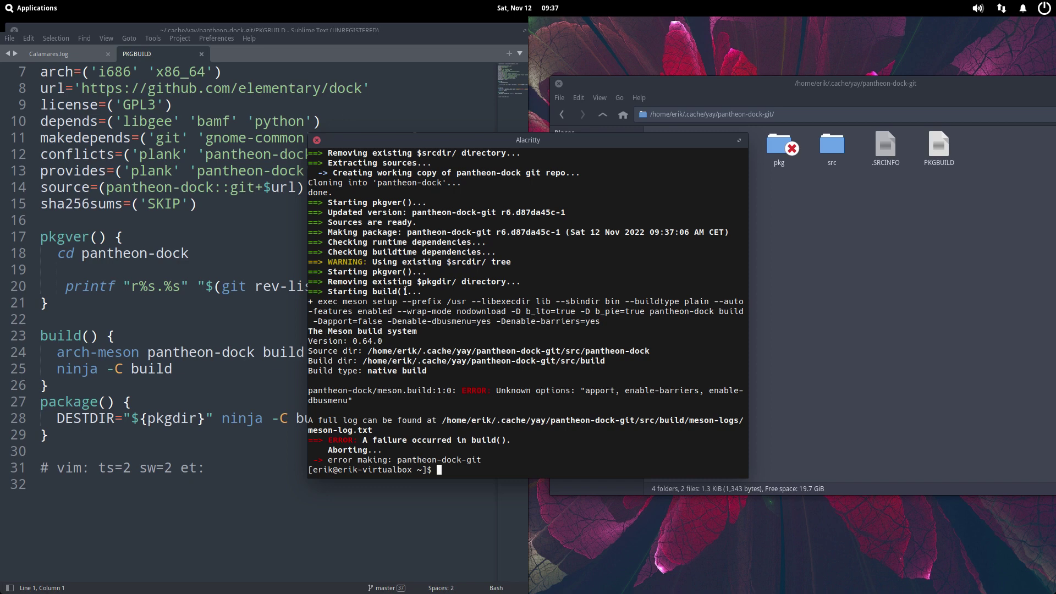
- Select -Dapport=false on PKGBUILD line 24 while checking the terminal's build error
click(161, 371)
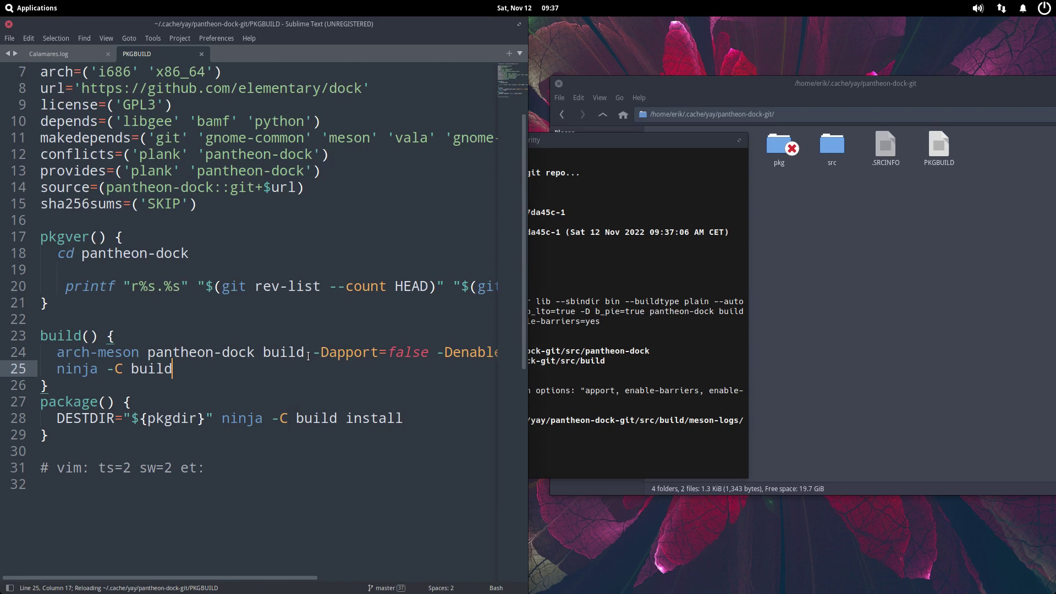
drag(314, 354, 428, 353)
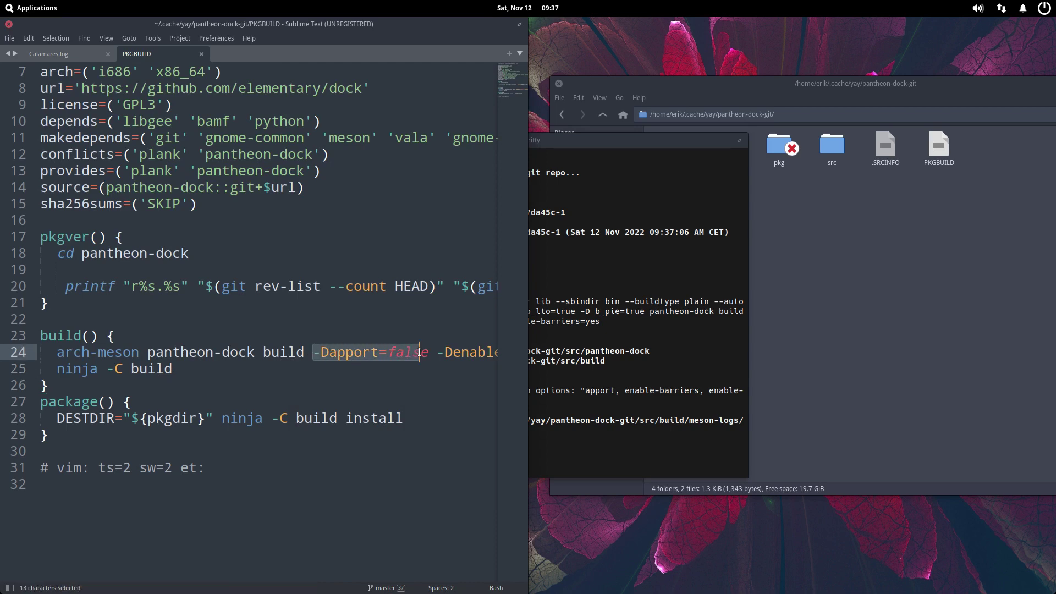
click(428, 353)
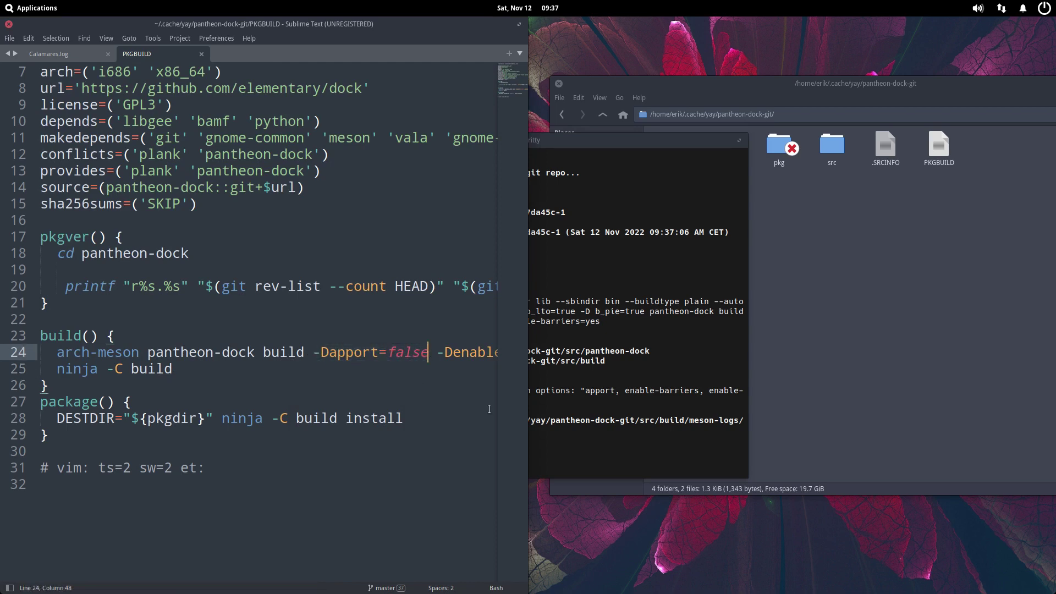
click(548, 386)
drag(549, 388, 596, 423)
click(595, 411)
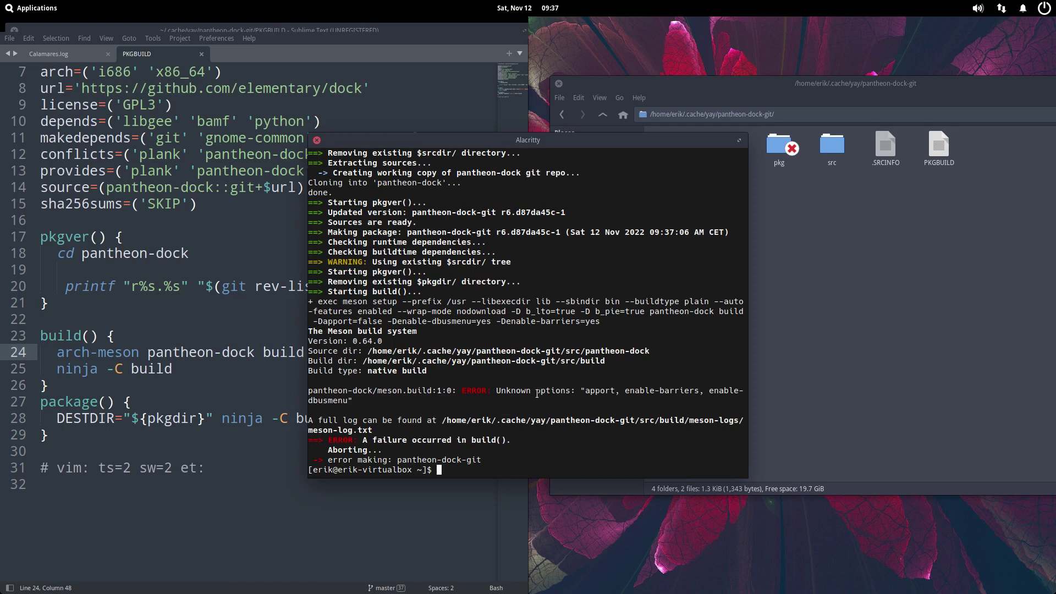
click(231, 417)
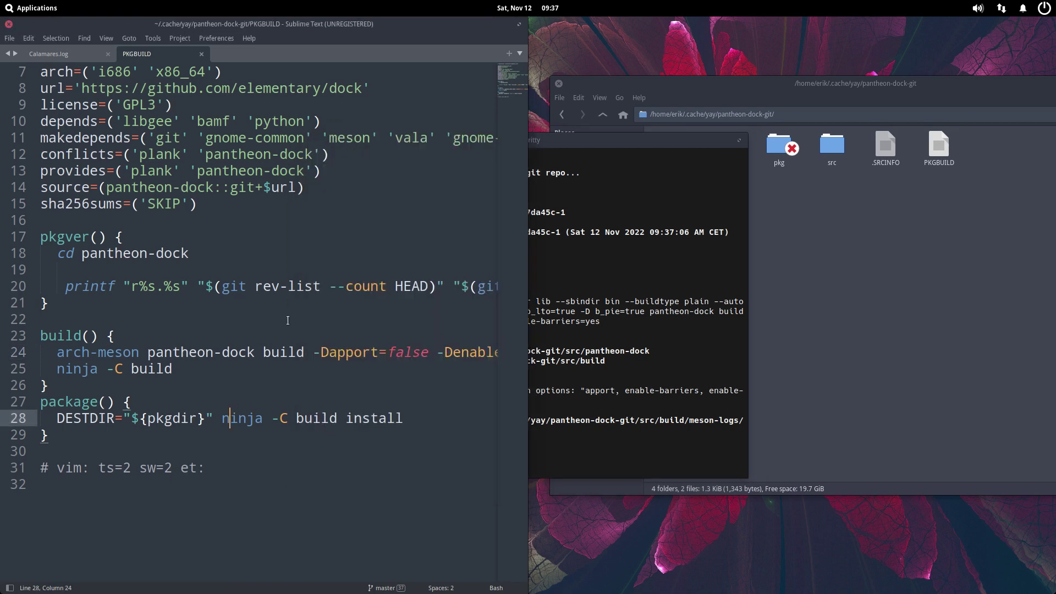
- Delete -Dapport=false and the dbusmenu and barriers flags from line 24, then save PKGBUILD
drag(314, 352, 435, 352)
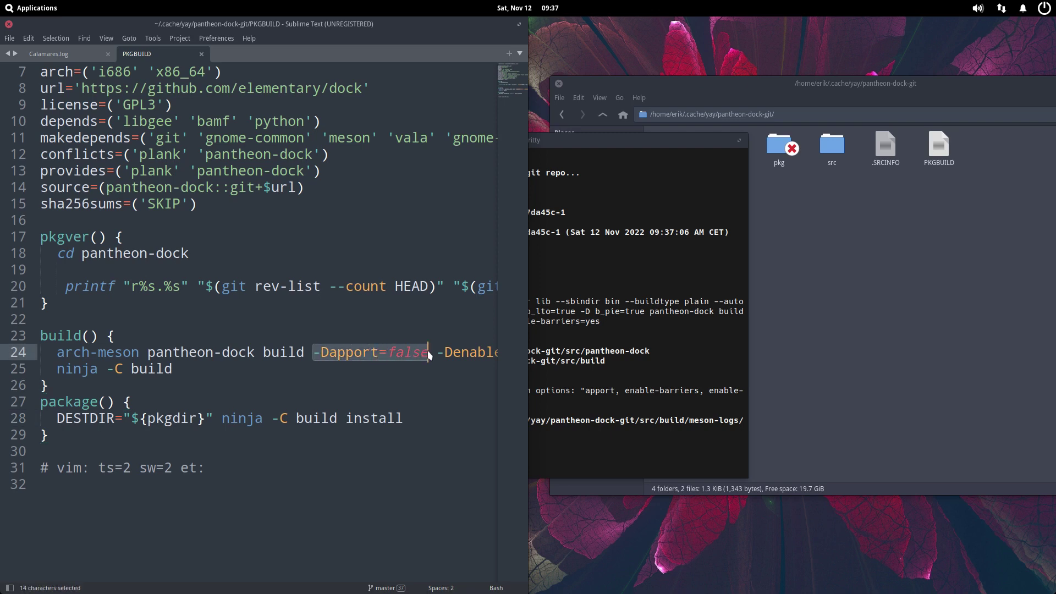
key(Delete)
drag(321, 352, 483, 352)
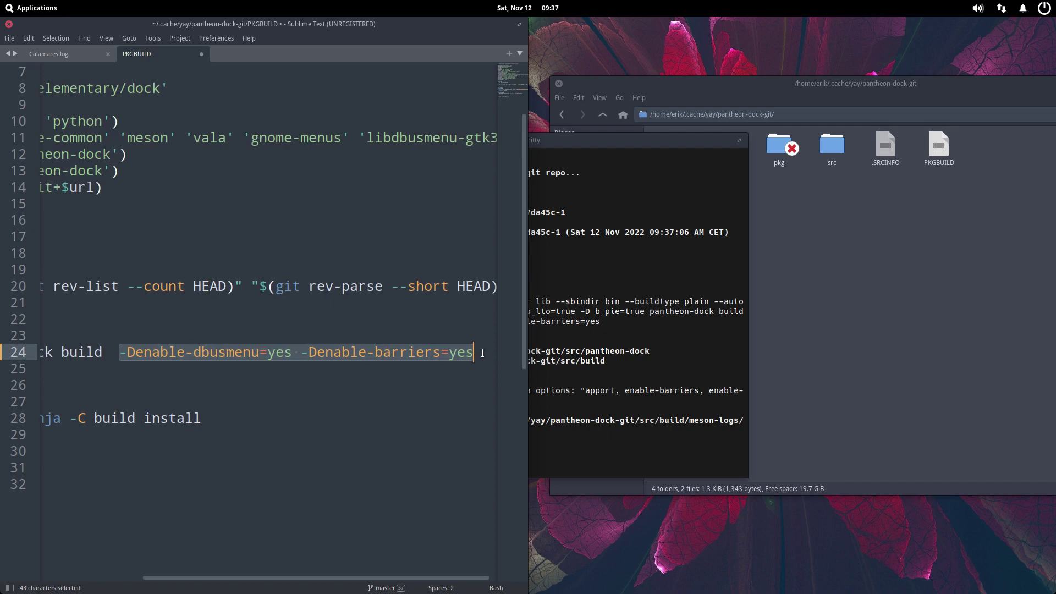
key(Delete)
key(BackSpace)
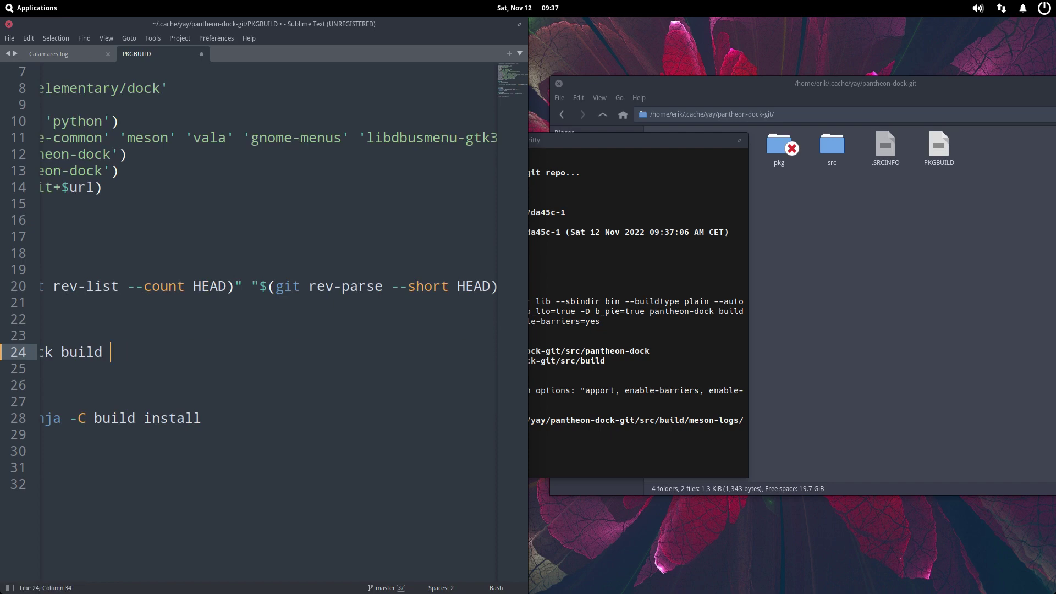
key(BackSpace)
key(ctrl+s)
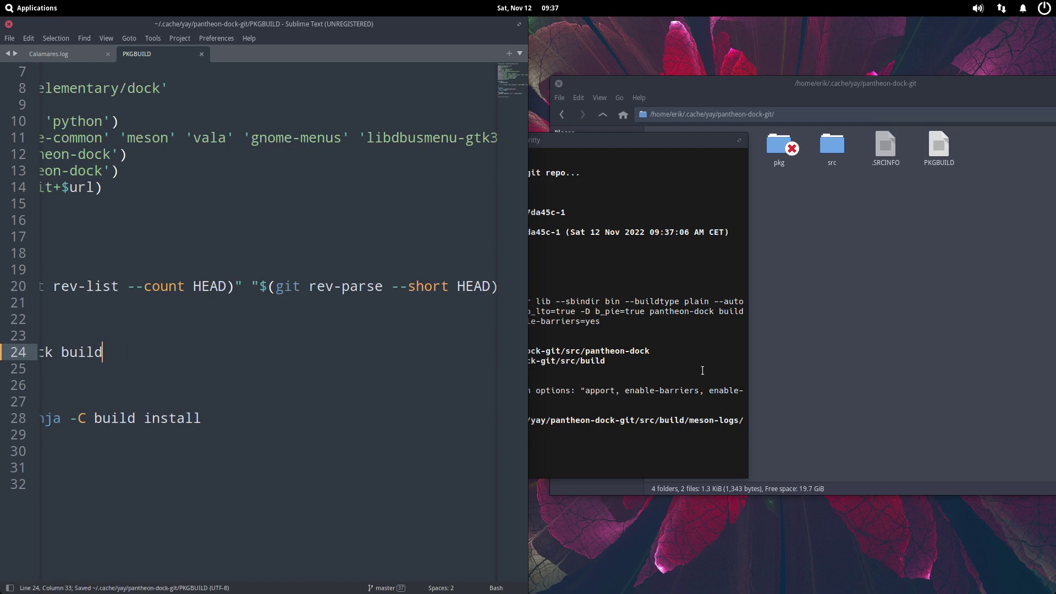
click(702, 370)
key(Up)
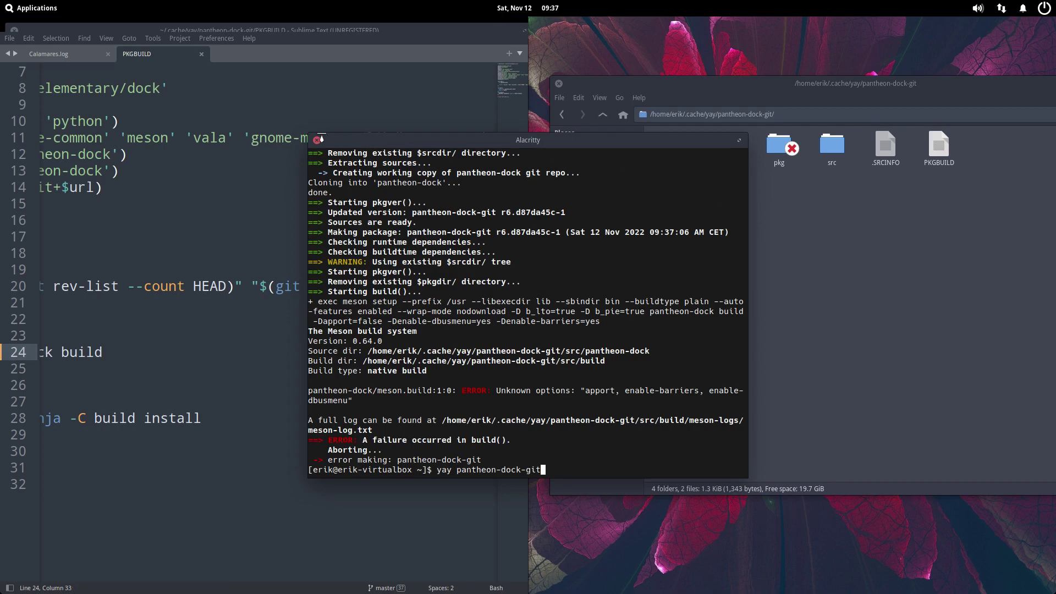
- Open a new terminal in the pantheon-dock-git folder and build the package with makepkg
click(317, 139)
right_click(749, 238)
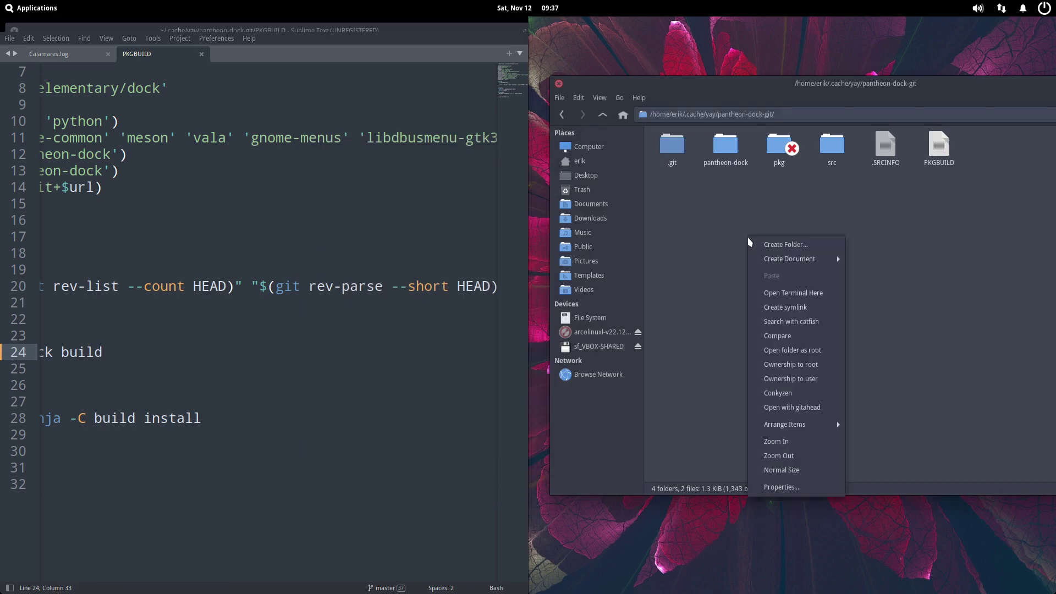
click(793, 293)
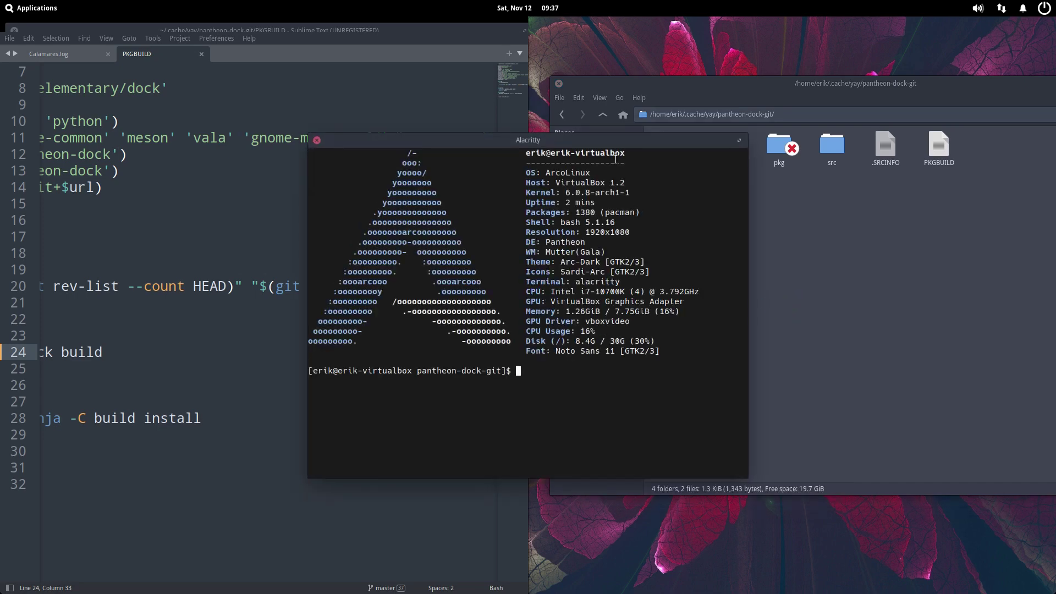
drag(617, 139, 865, 275)
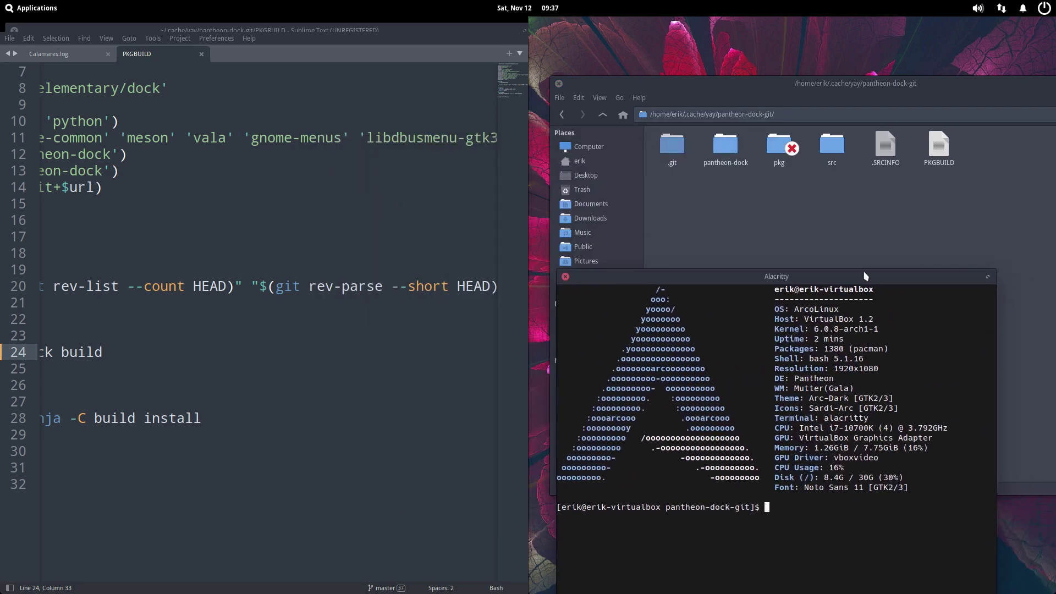
text(makp)
text(pkg)
key(Return)
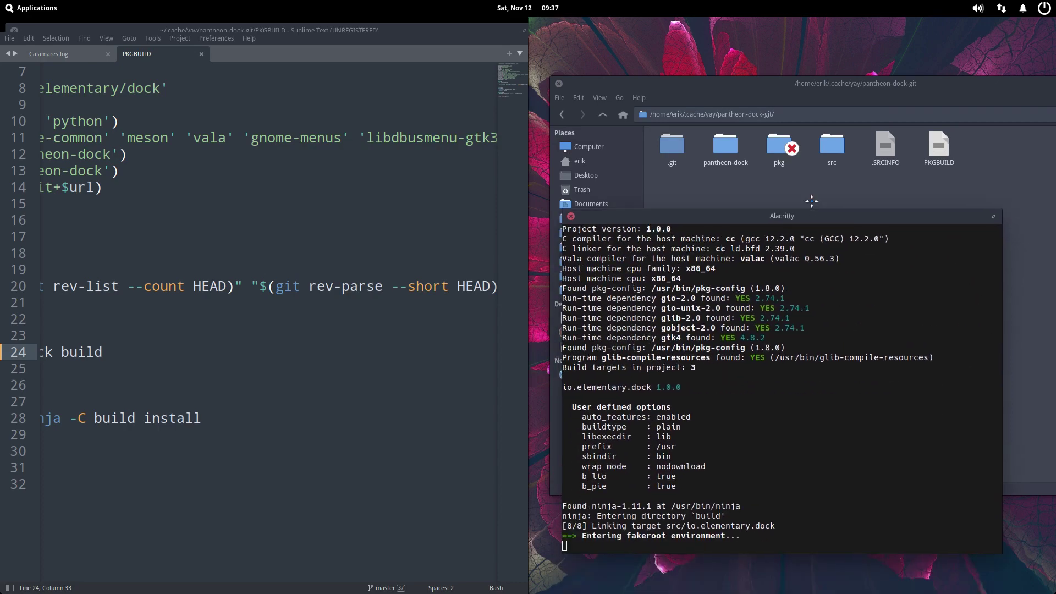
drag(813, 277, 811, 124)
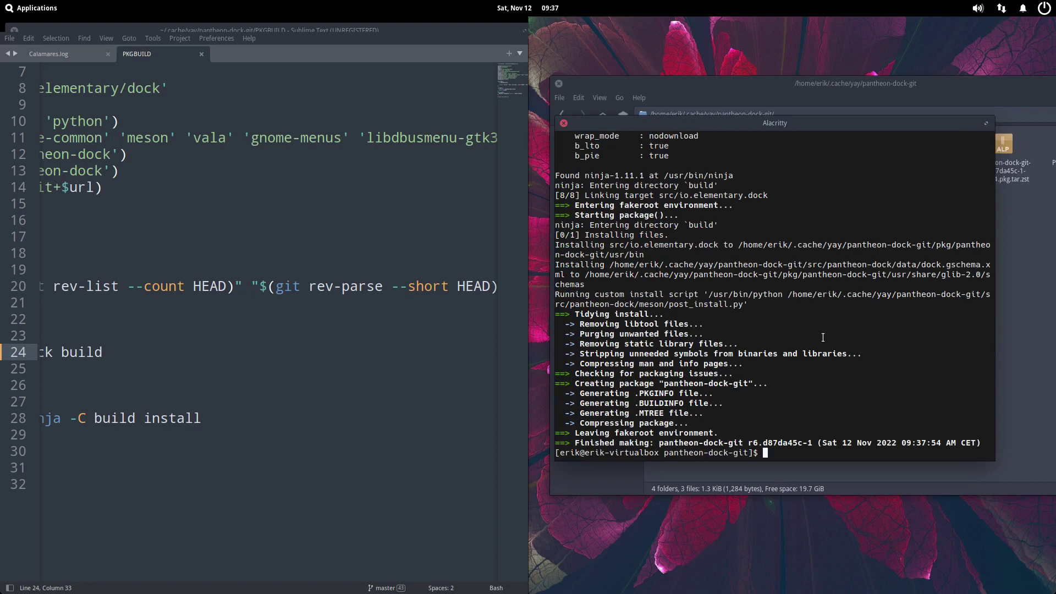
text(sudo pacma)
text(n -U)
- Install the built pantheon-dock-git .pkg.tar.zst with sudo pacman -U, replacing plank
drag(817, 123, 707, 114)
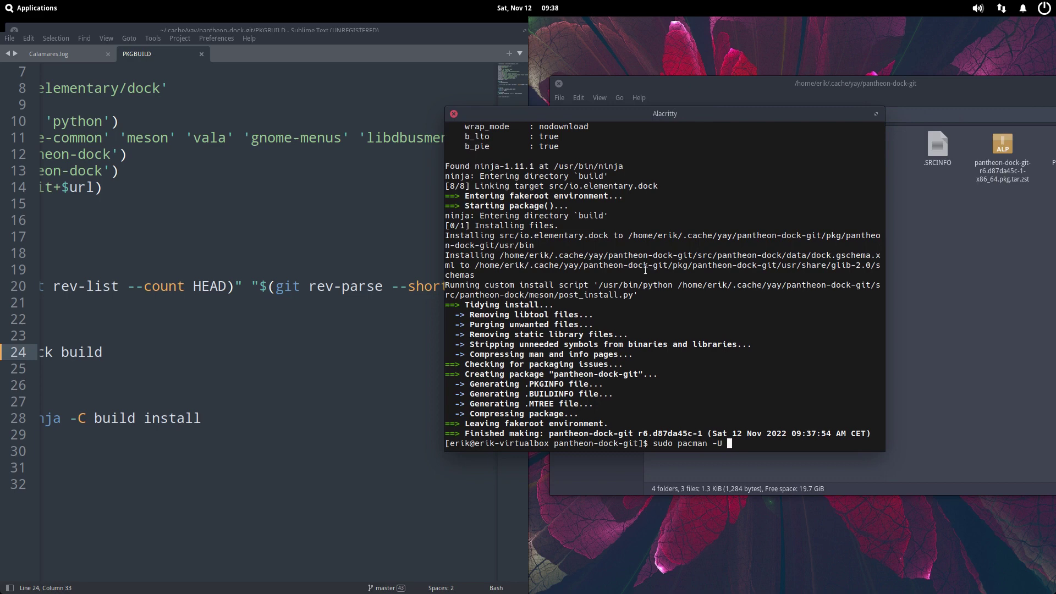
text(pat)
key(BackSpace)
key(Tab)
key(Tab)
key(Return)
text(*)
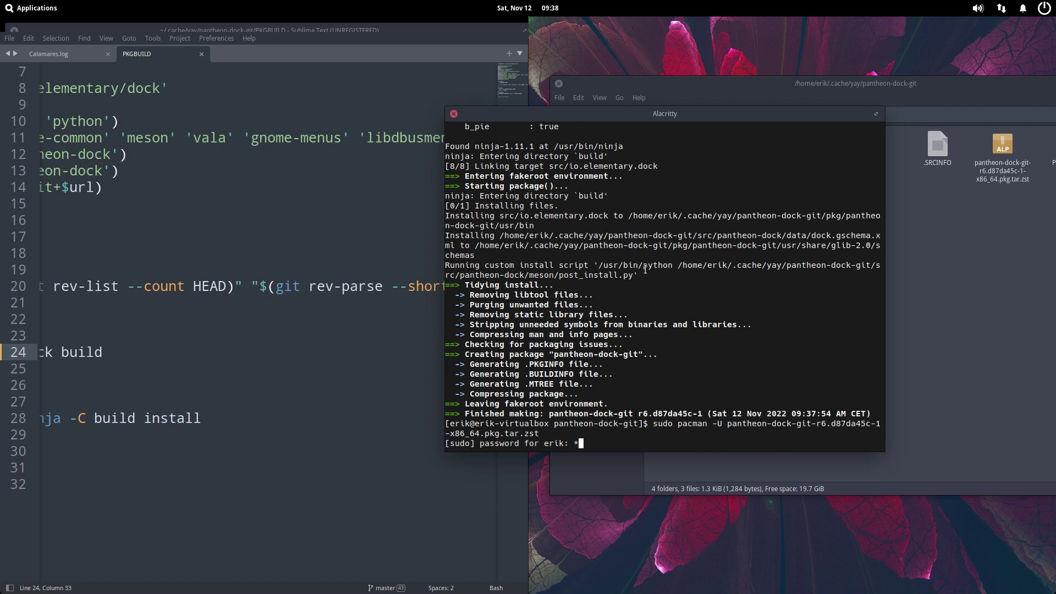
text(**)
key(Return)
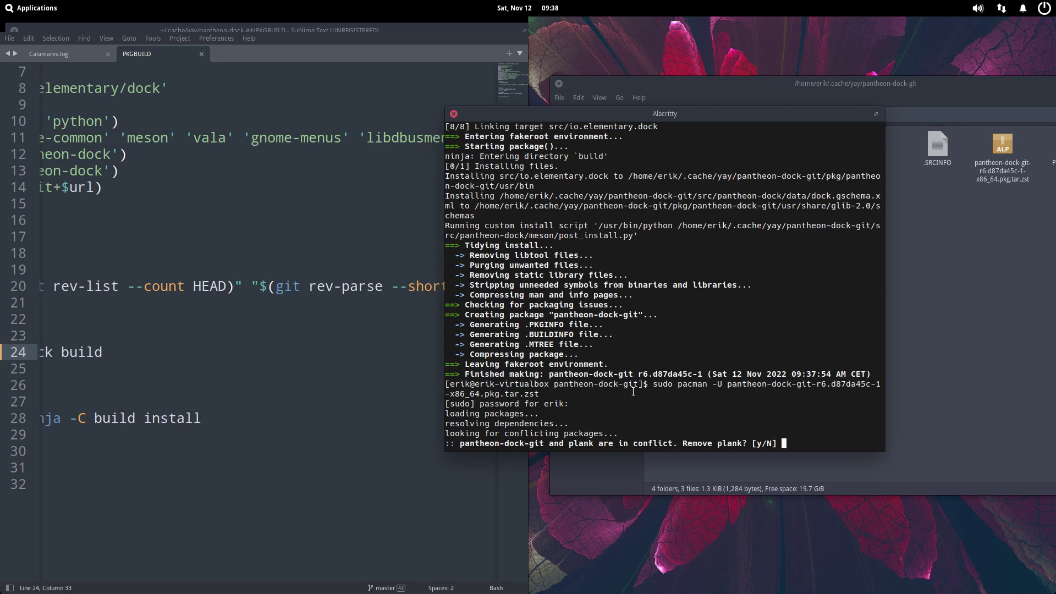
text(y)
key(Return)
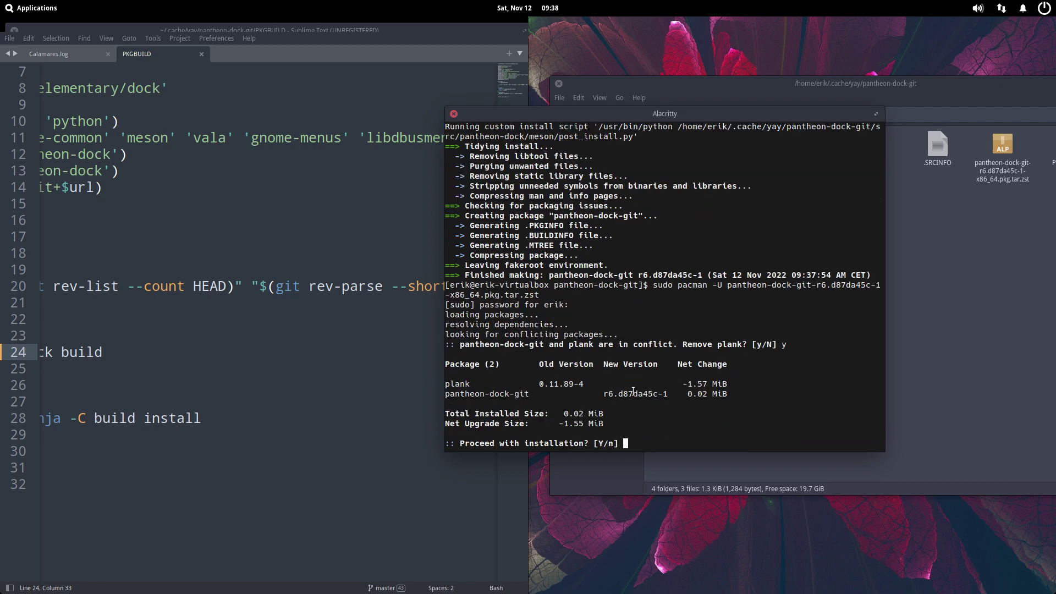
text(y)
key(Return)
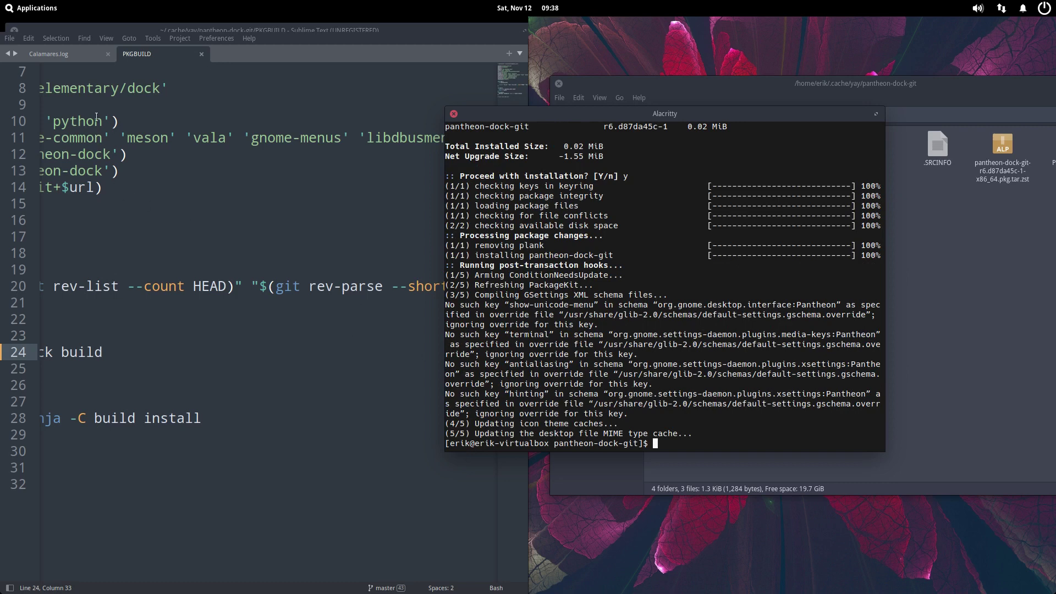
click(29, 9)
text(dock)
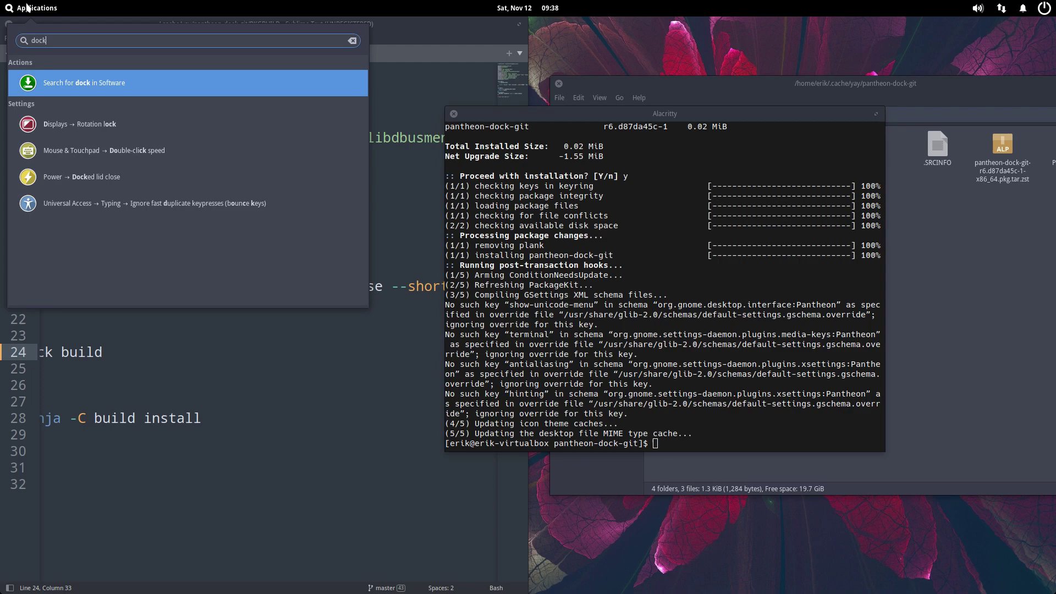
key(BackSpace)
key(BackSpace)
key(BackSpace)
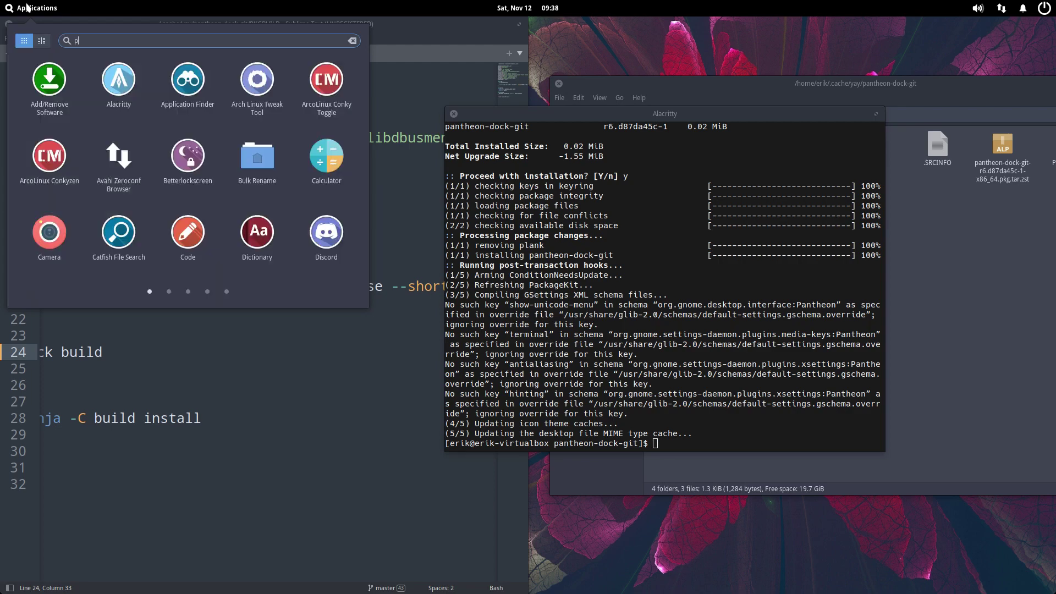
text(panth)
key(BackSpace)
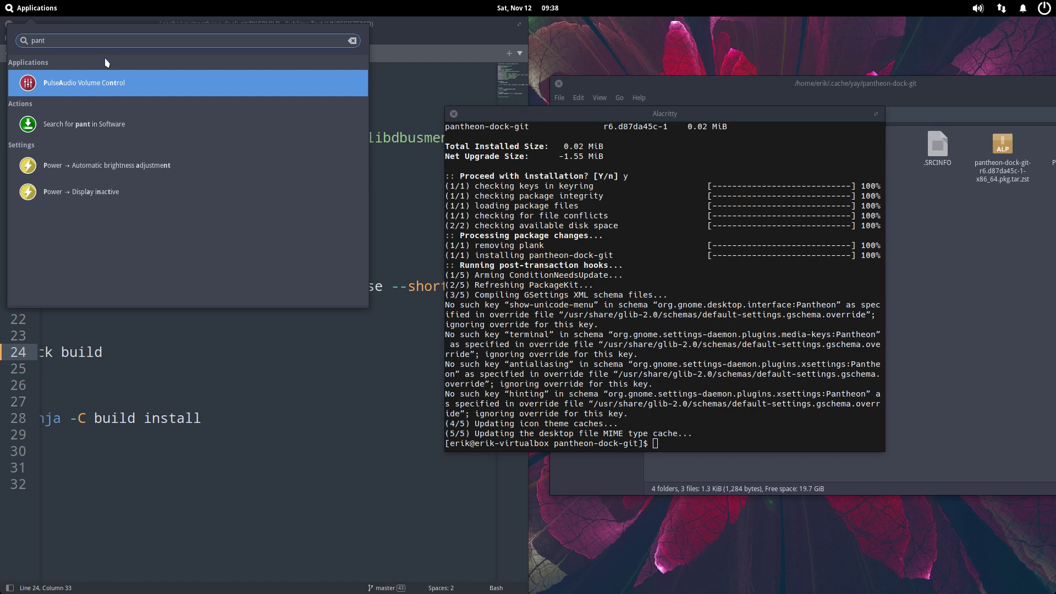
click(640, 410)
text(par)
key(Tab)
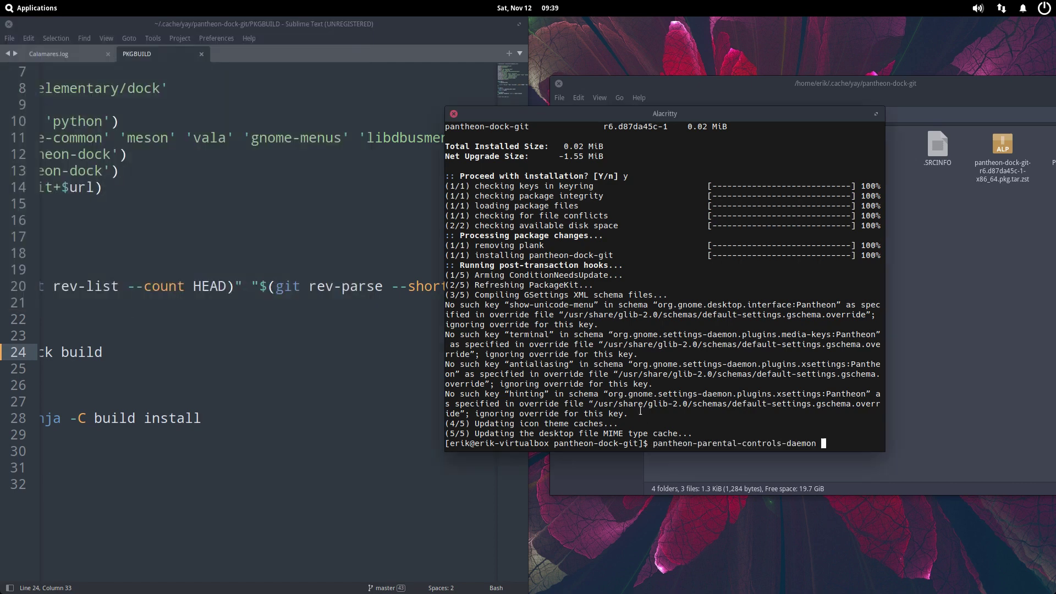
key(BackSpace)
key(BackSpace)
key(BackSpace)
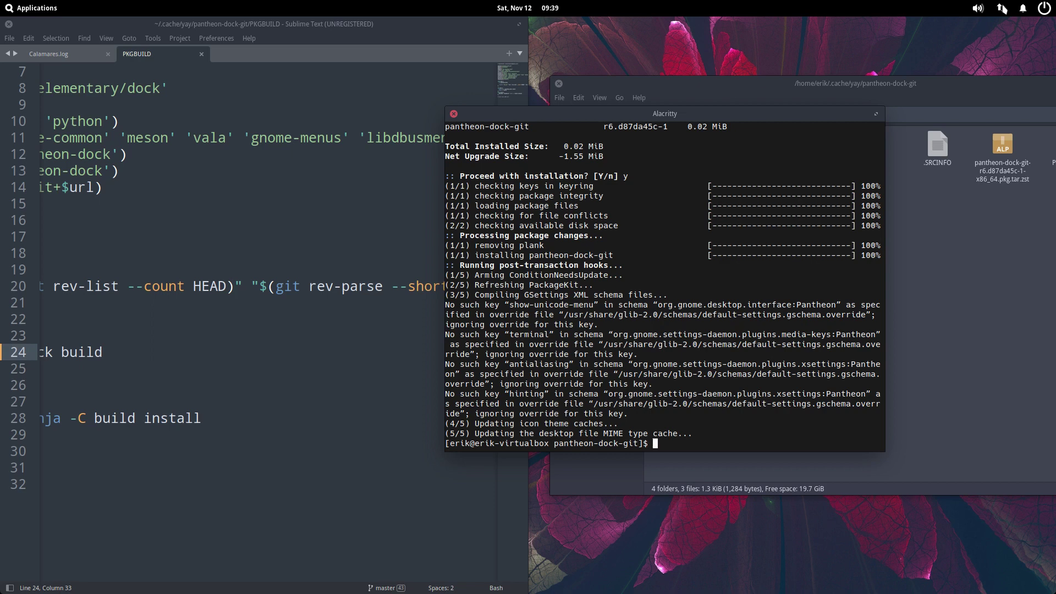
- Log out of the Pantheon session, then choose Shut Down from the session menu
click(1044, 7)
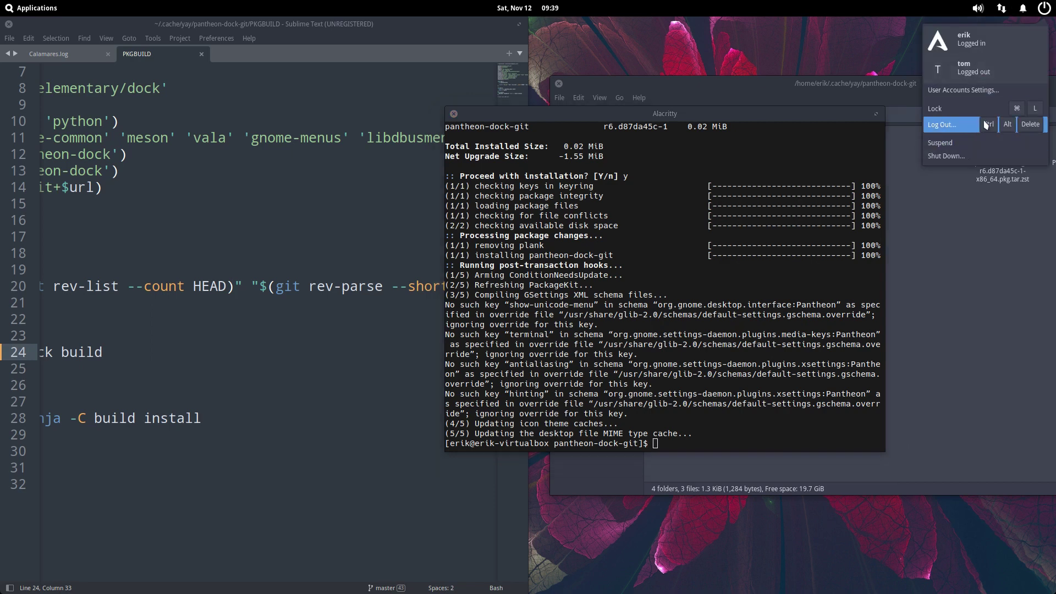
click(960, 125)
click(572, 318)
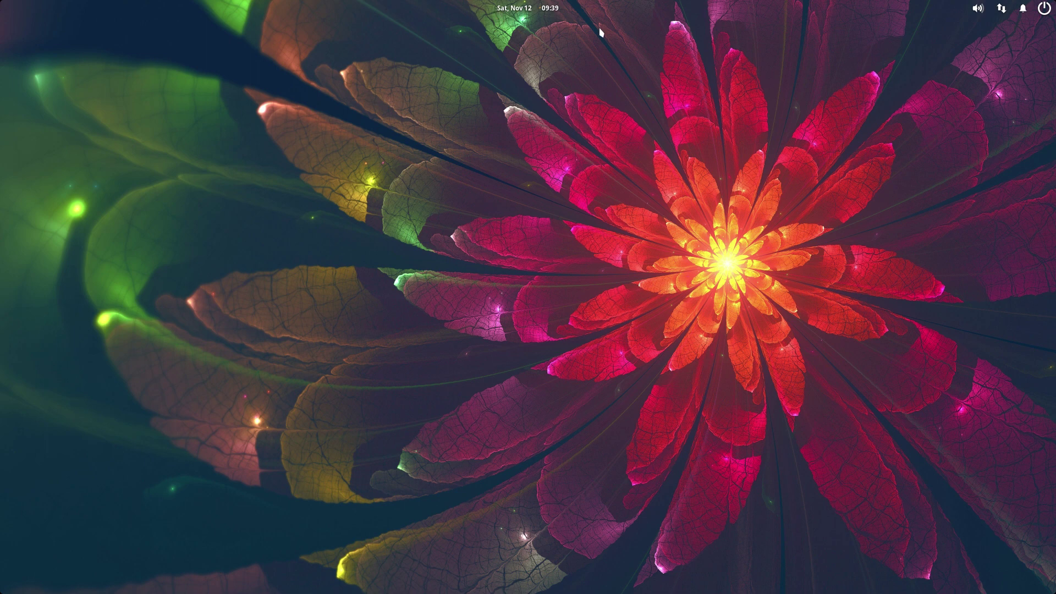
click(1044, 9)
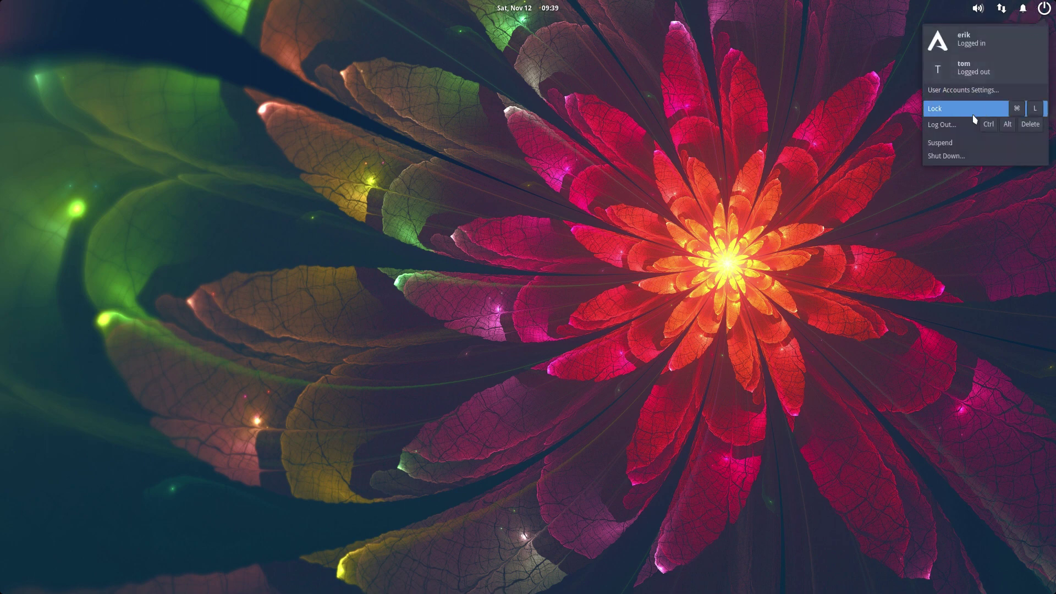
click(965, 156)
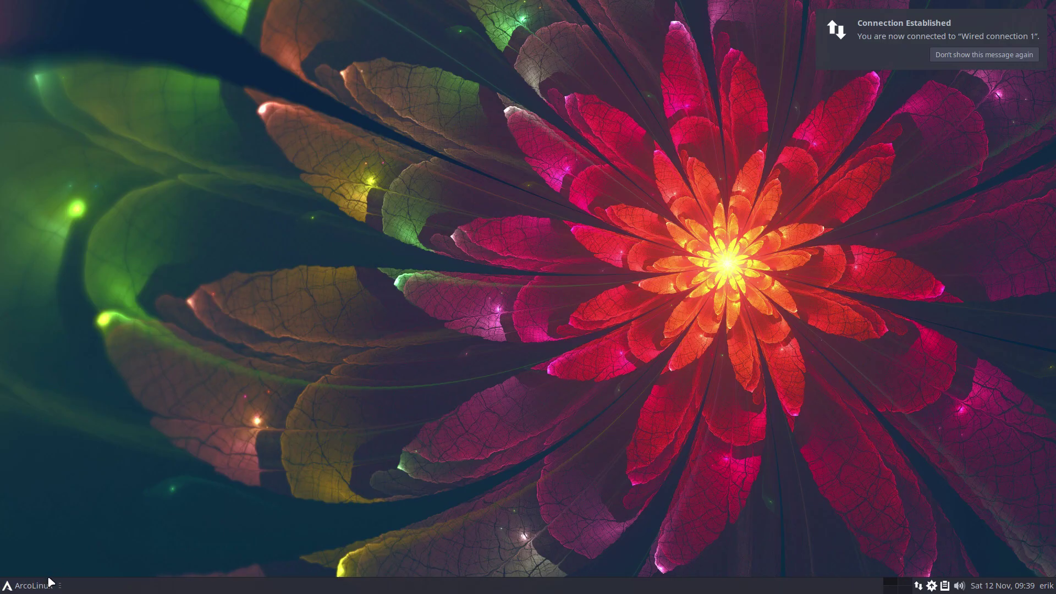
- Log out of the Xfce session with Ctrl+Alt+Delete
click(33, 586)
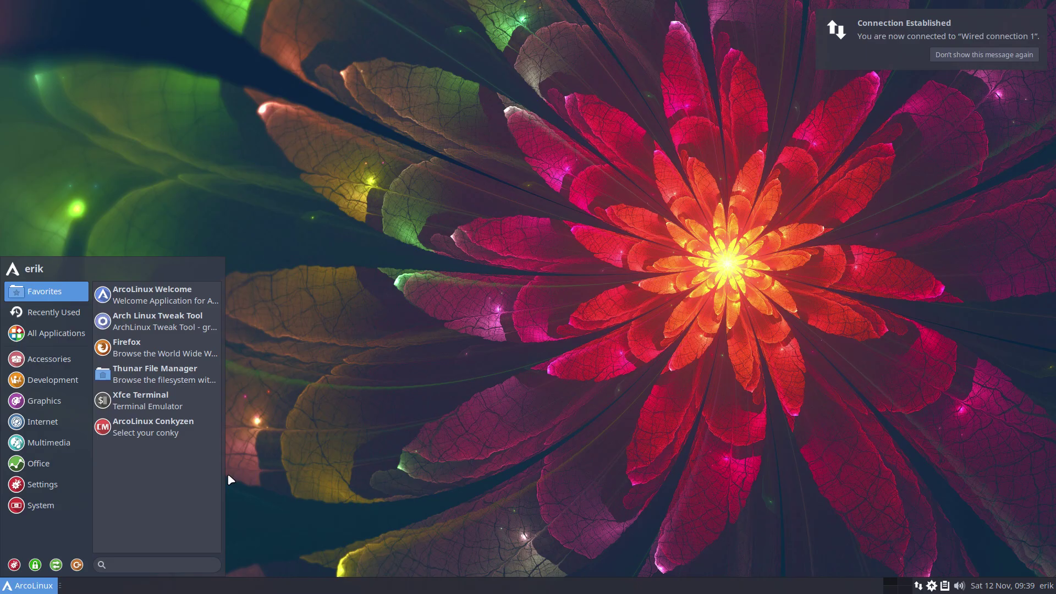
click(79, 569)
key(ctrl+alt+Delete)
click(528, 243)
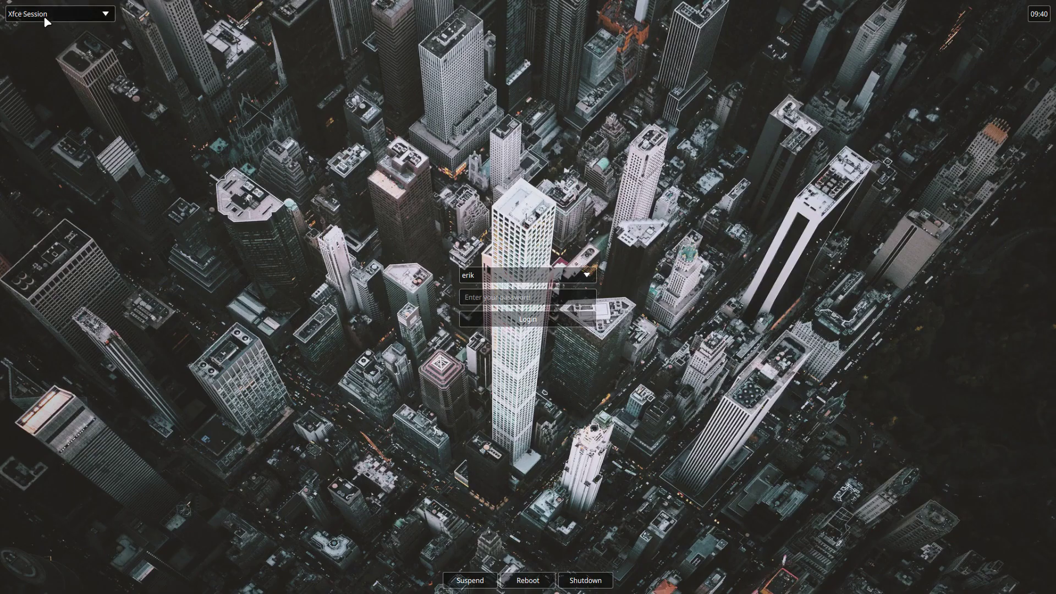
- On the LightDM screen, choose the Pantheon session and focus the password field
click(54, 13)
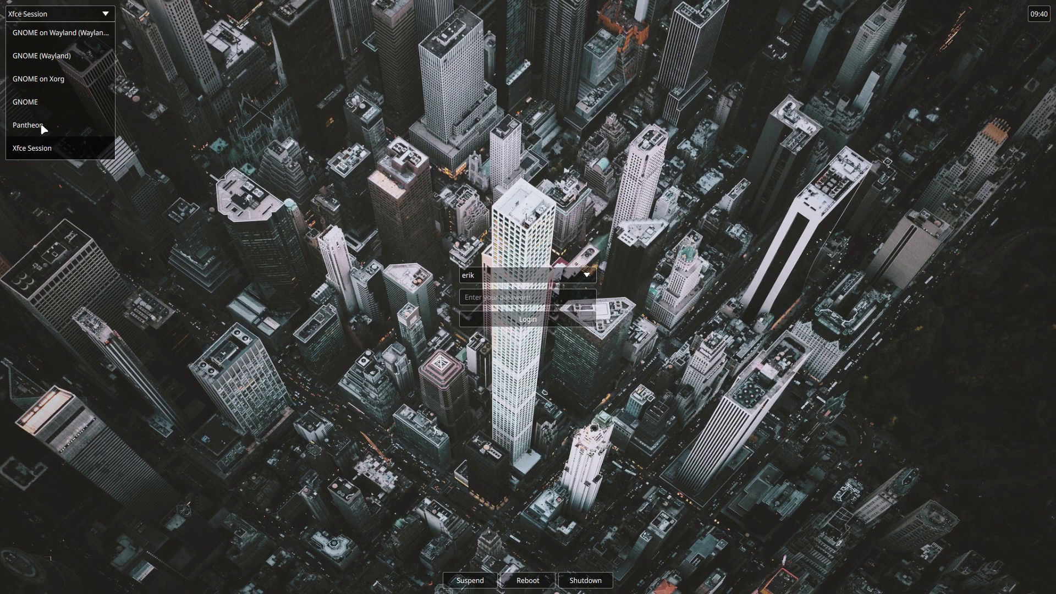
click(42, 127)
click(475, 299)
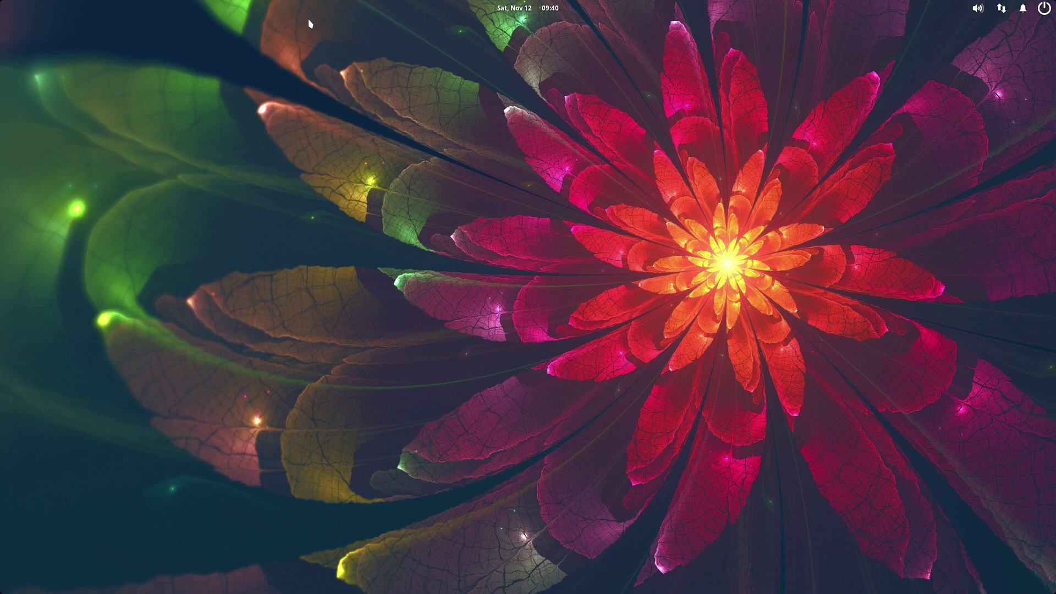
right_click(303, 125)
right_click(333, 304)
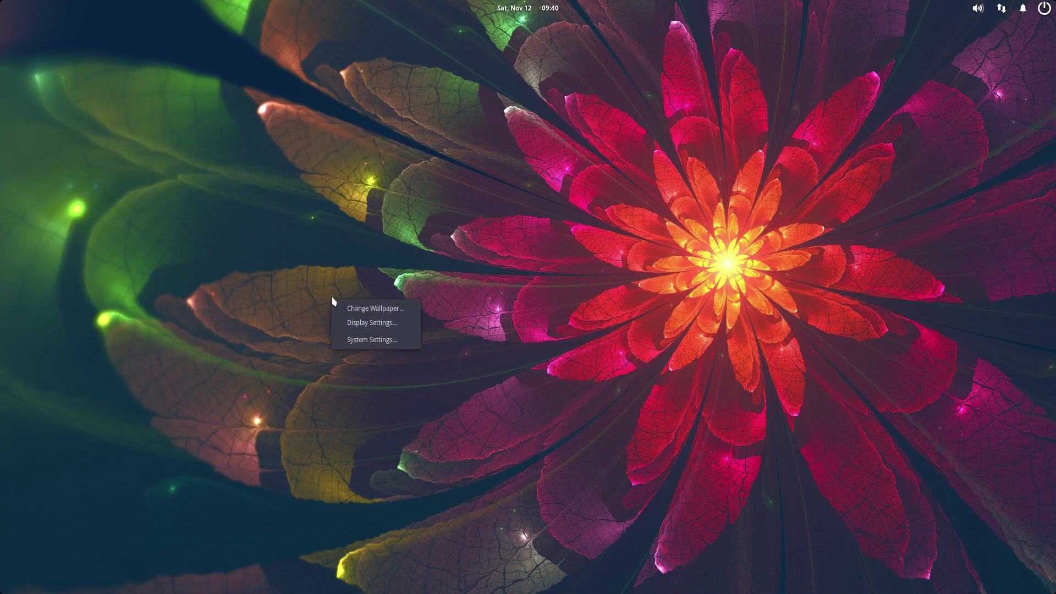
click(380, 365)
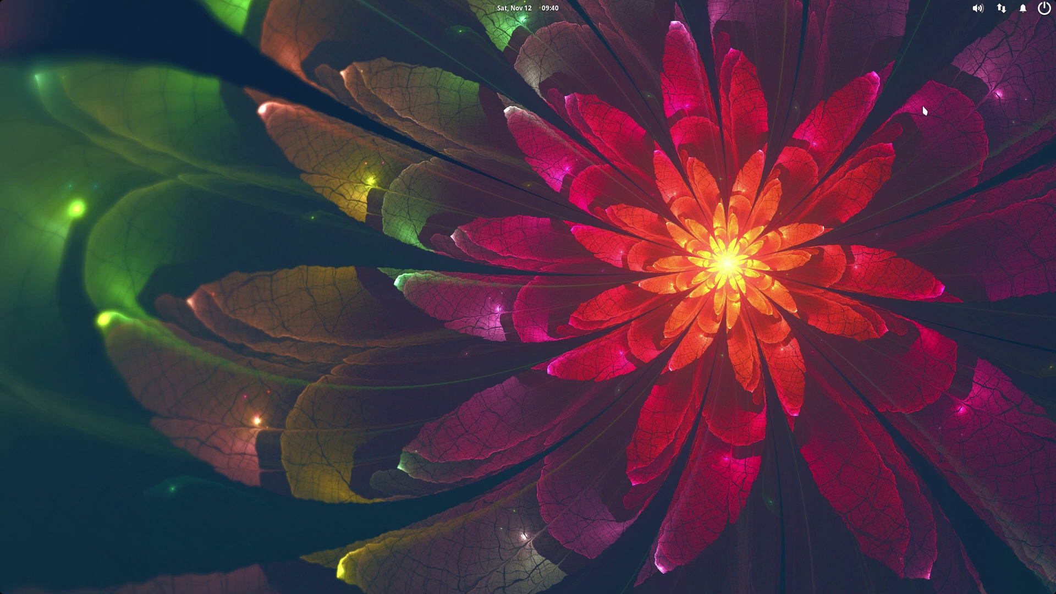
click(978, 10)
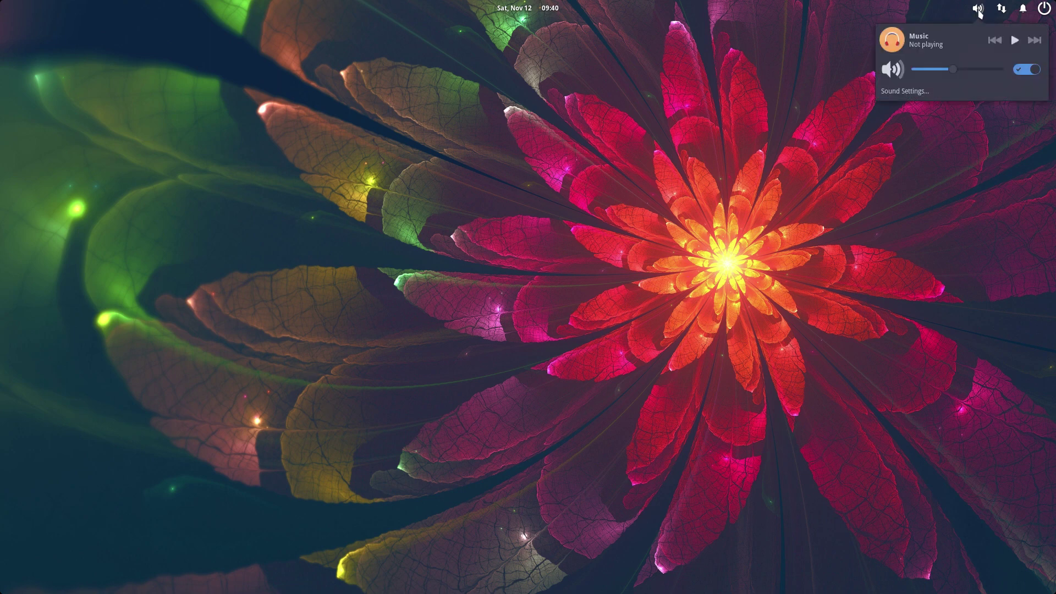
click(1002, 10)
click(1024, 10)
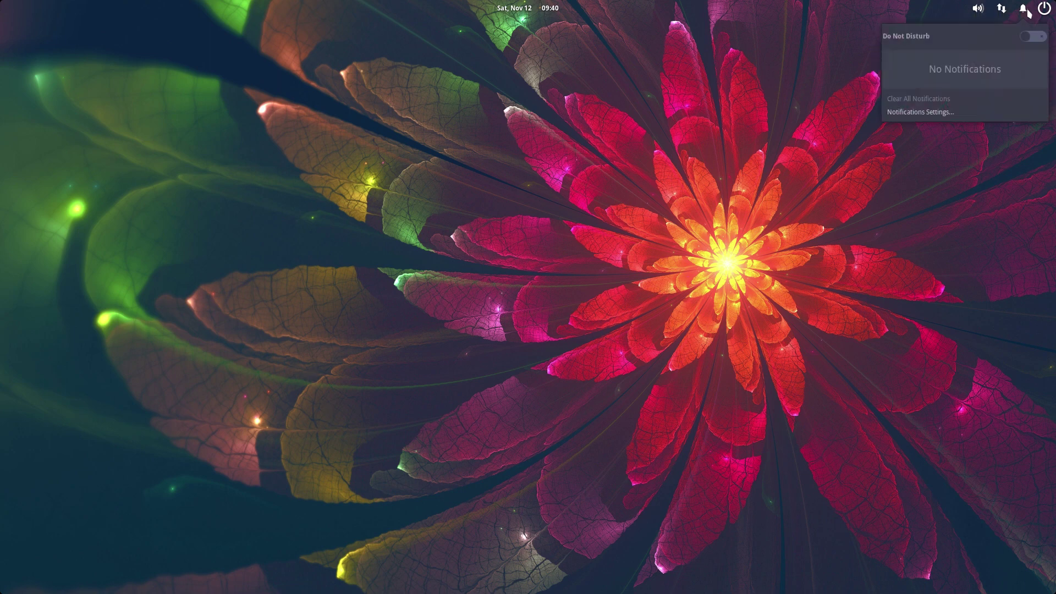
click(825, 14)
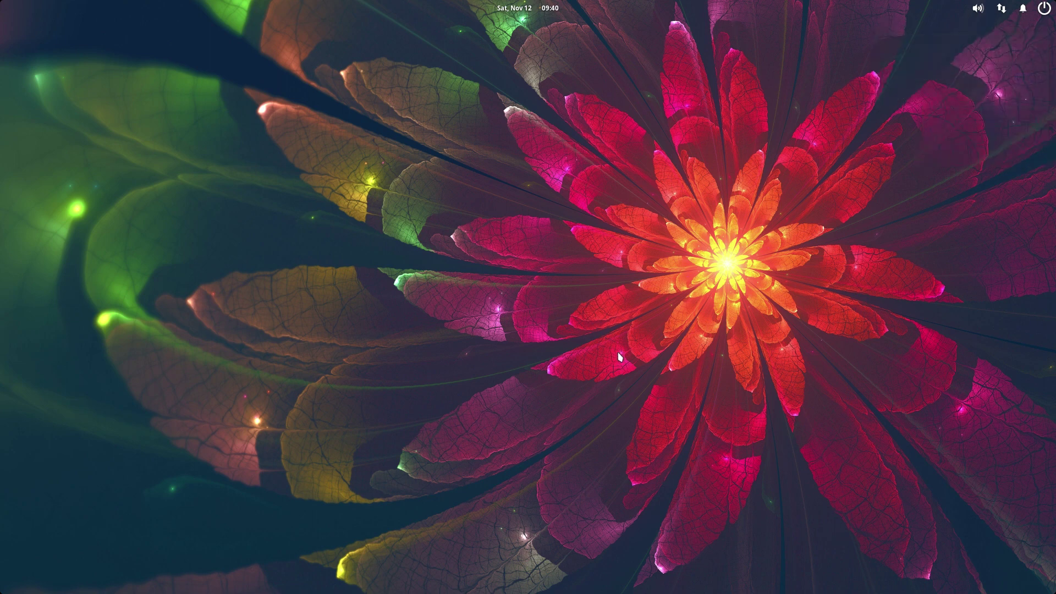
key(super)
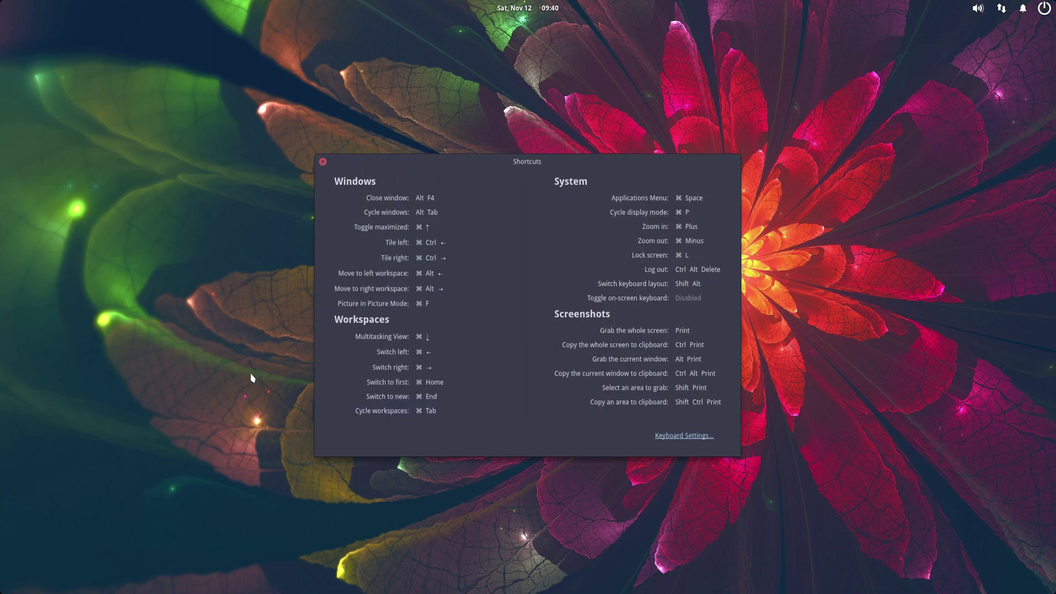
key(super)
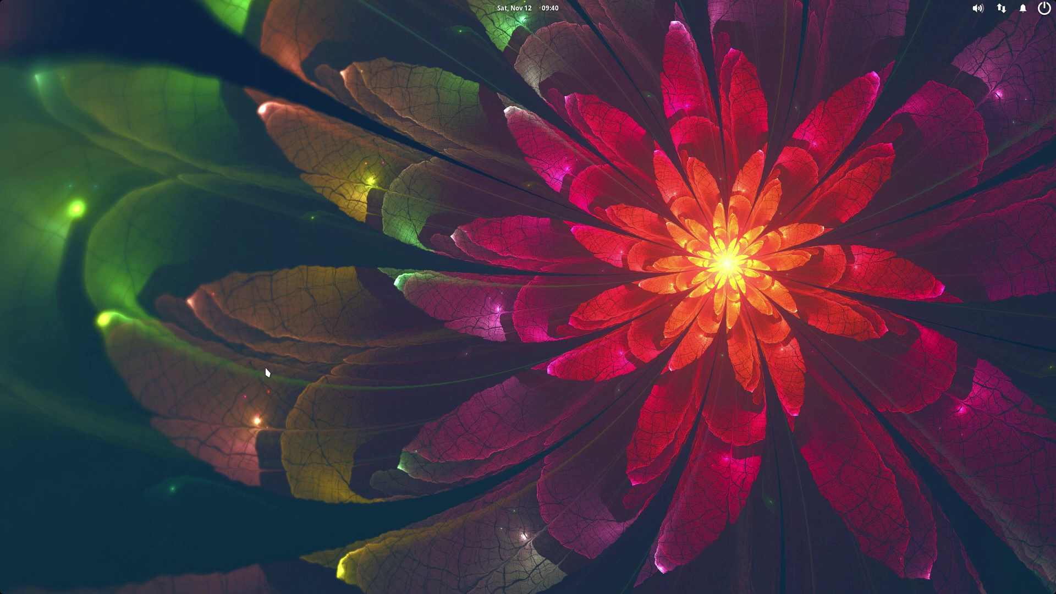
key(super+comma)
click(763, 473)
right_click(155, 271)
click(145, 260)
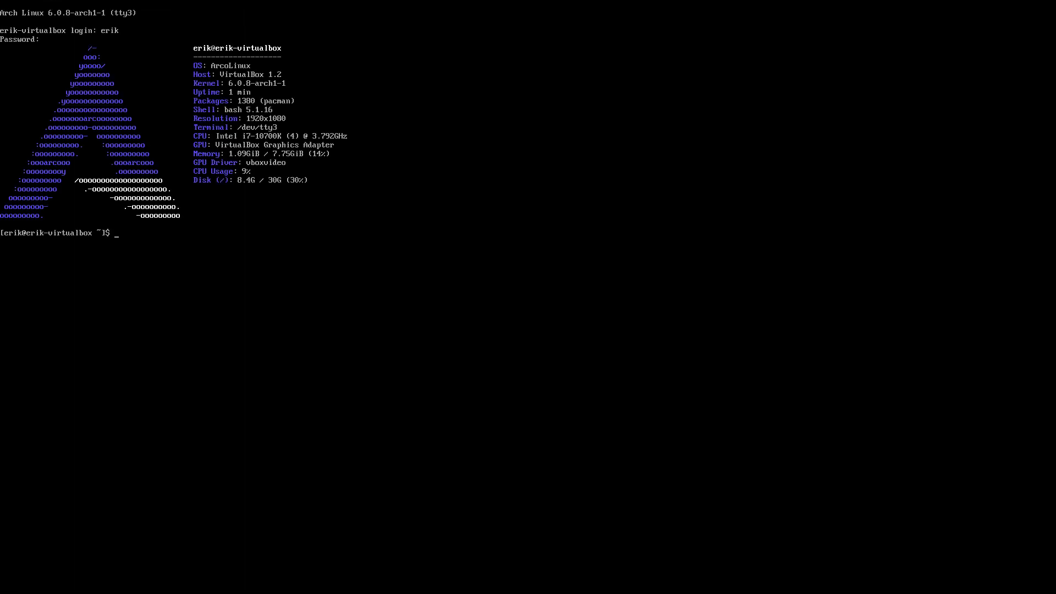
- Remove pantheon-dock-git with pacman -R, then force it with -Rdd despite its plank dependents
key(Up)
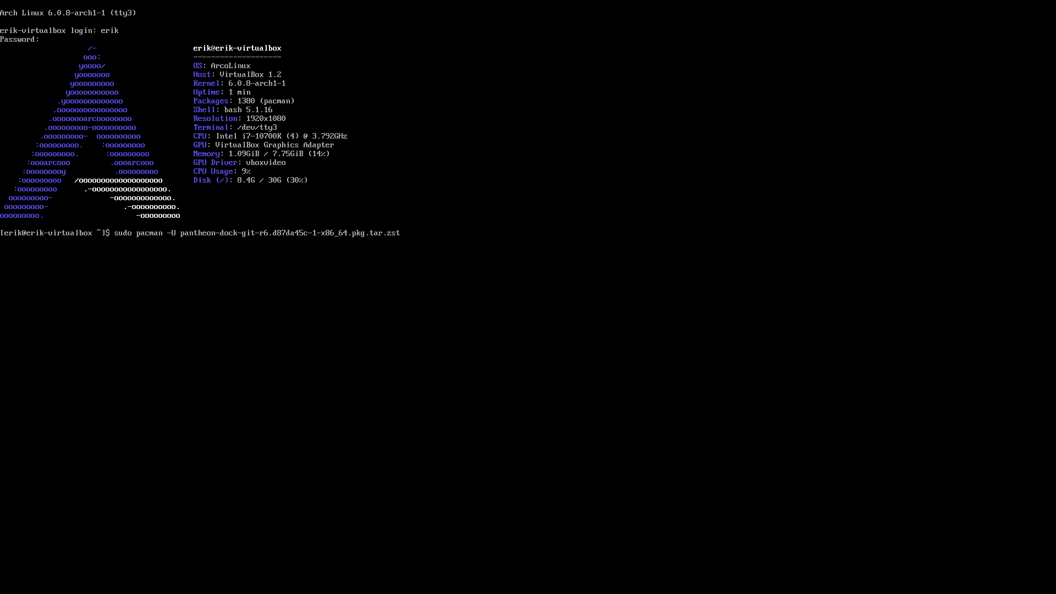
key(ctrl+u)
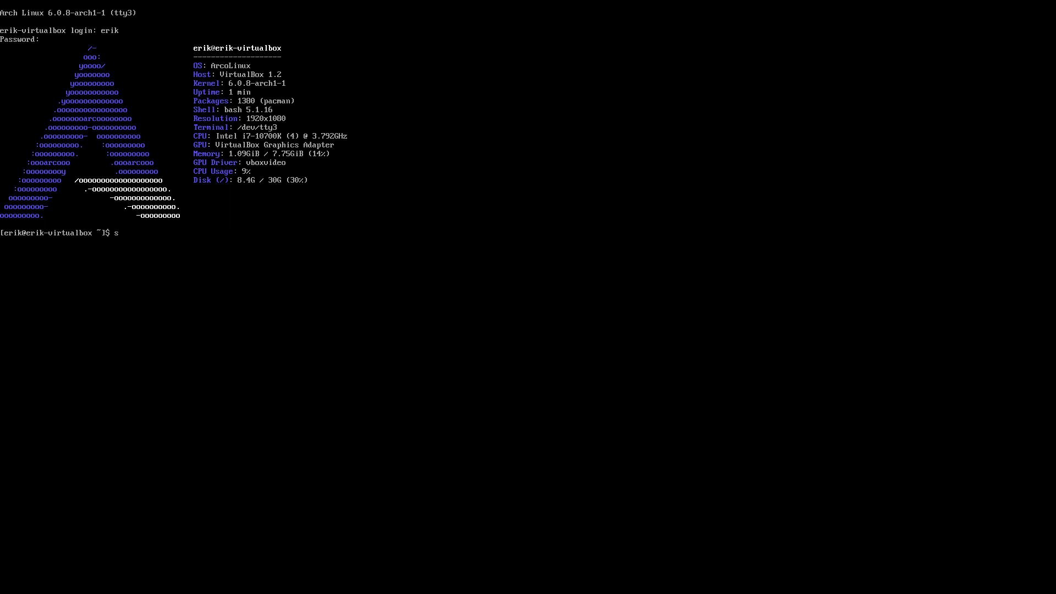
text(udo pacman -R a)
key(BackSpace)
key(BackSpace)
text(pantheon)
text(-dock-git)
key(Return)
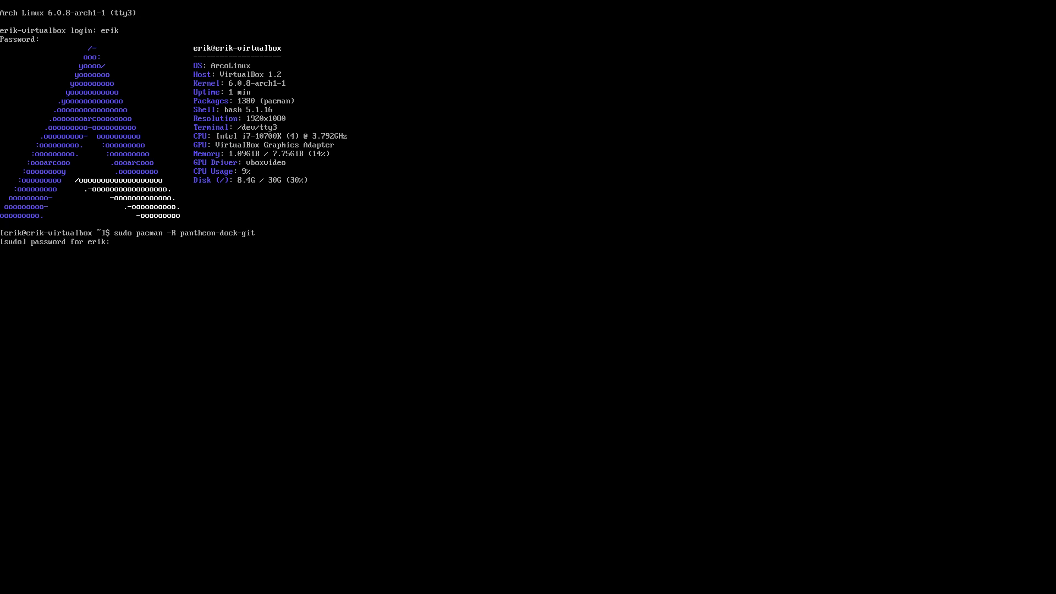
text(****)
key(Return)
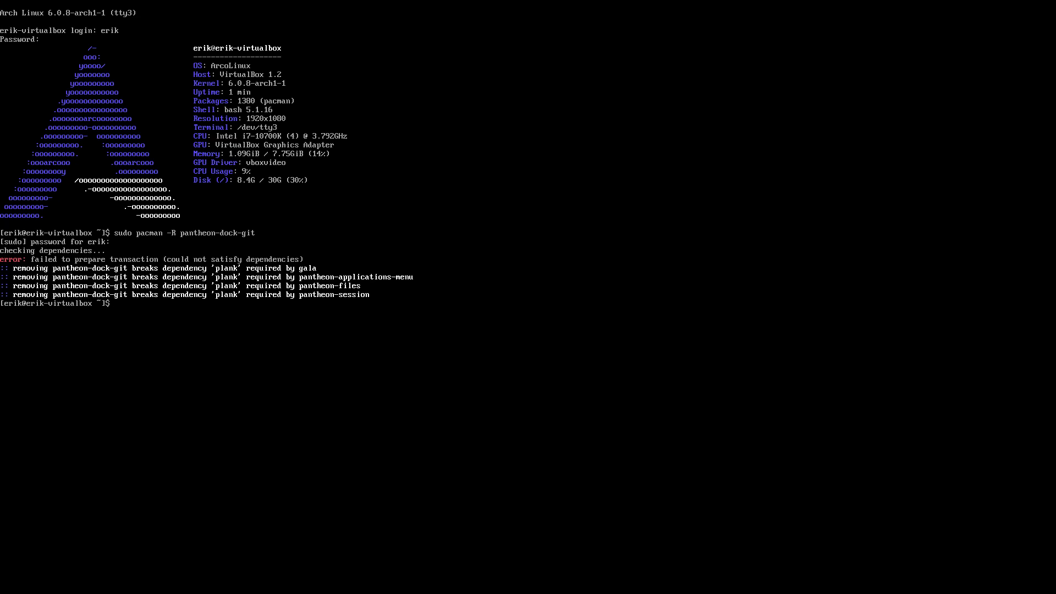
key(Up)
text(dd)
key(Return)
key(Return)
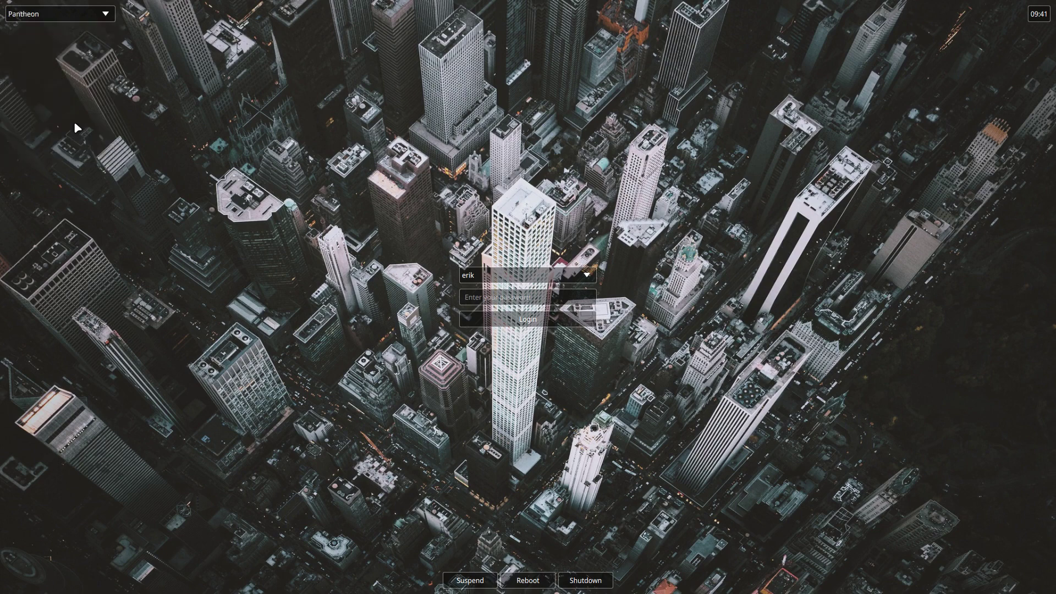
- Log into Pantheon with the password and close the Variety Preferences window
click(504, 299)
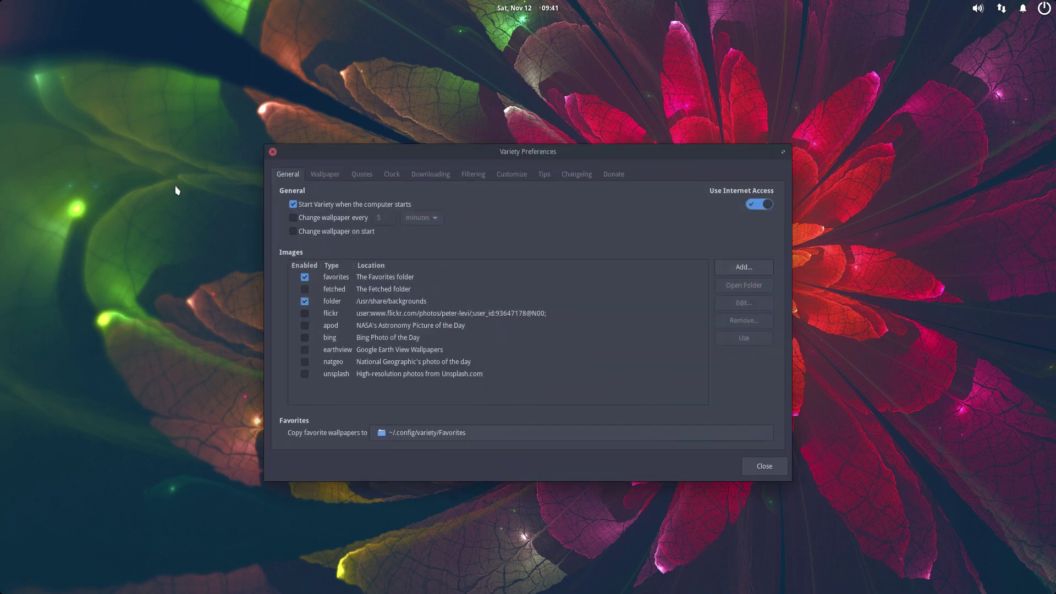
click(765, 466)
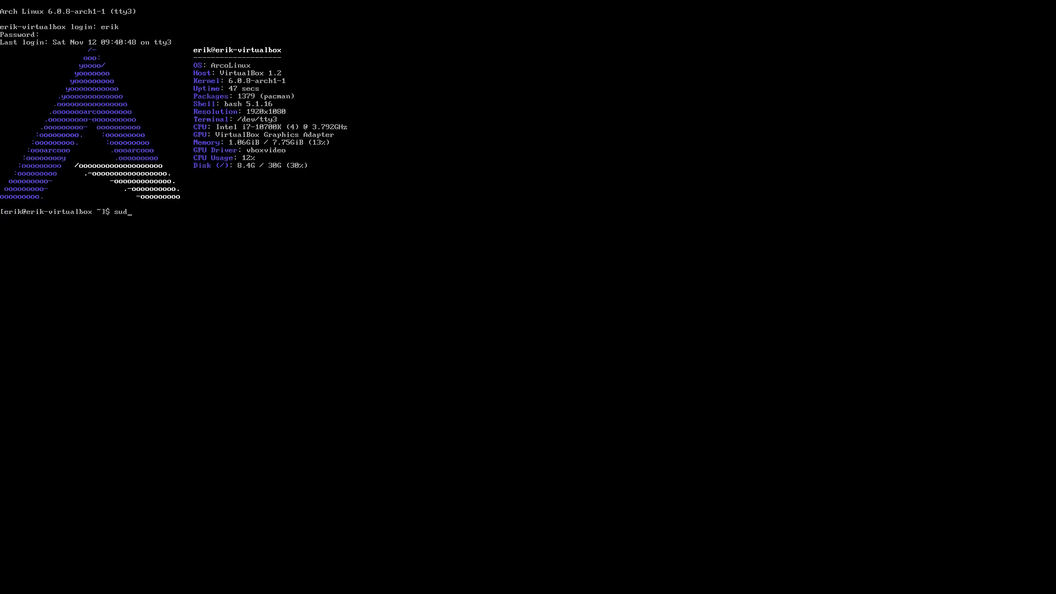
text(pacman -S pla)
text(nk)
- Install plank with sudo pacman -S plank, then switch back to the graphical desktop
key(Return)
key(Return)
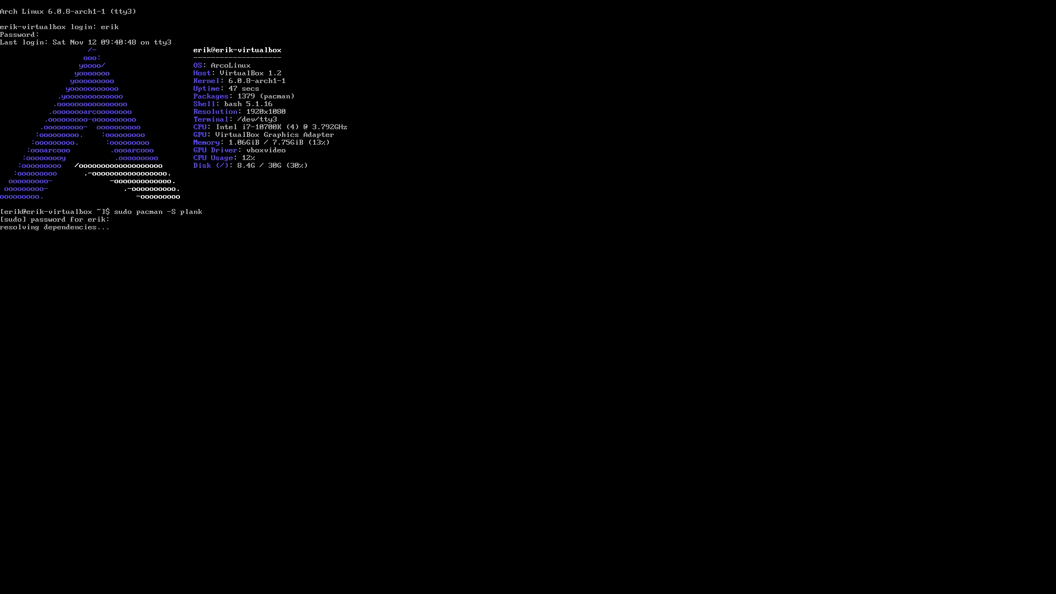
key(Return)
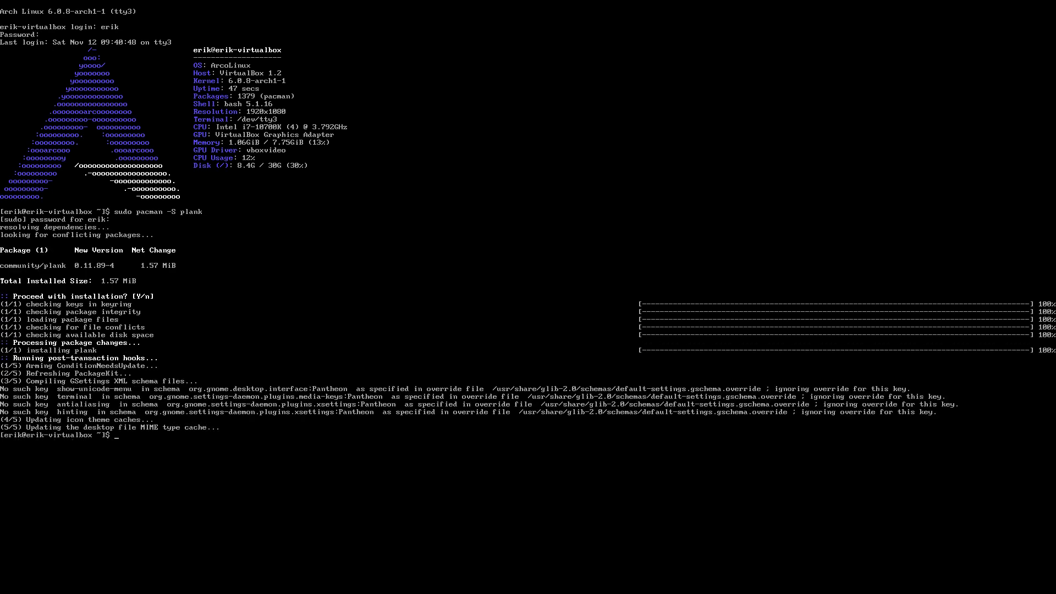
key(ctrl+alt+F2)
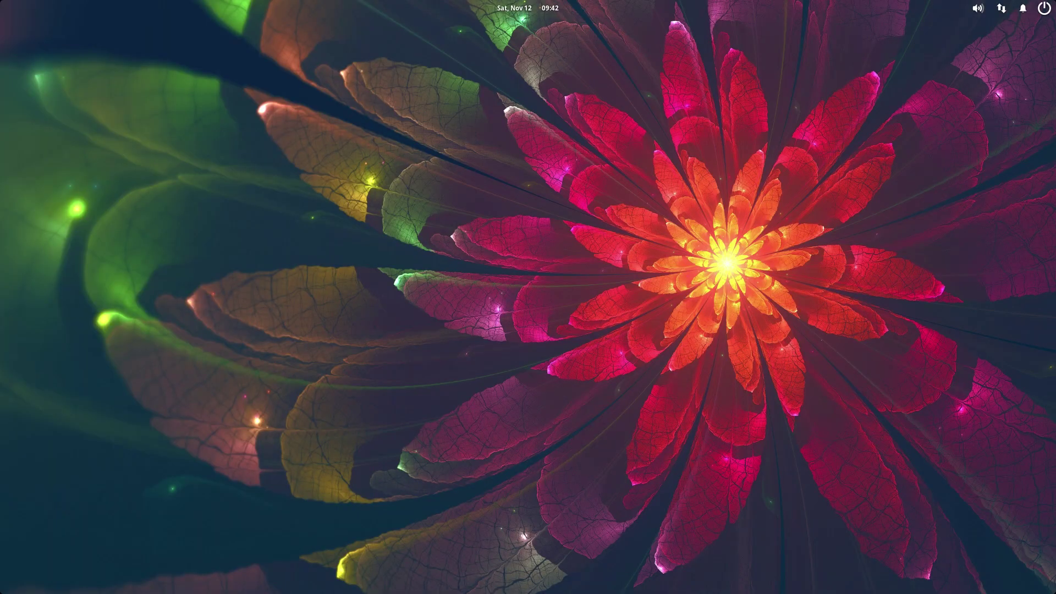
- Log out of the Pantheon session from the power indicator and confirm
click(1044, 9)
click(960, 125)
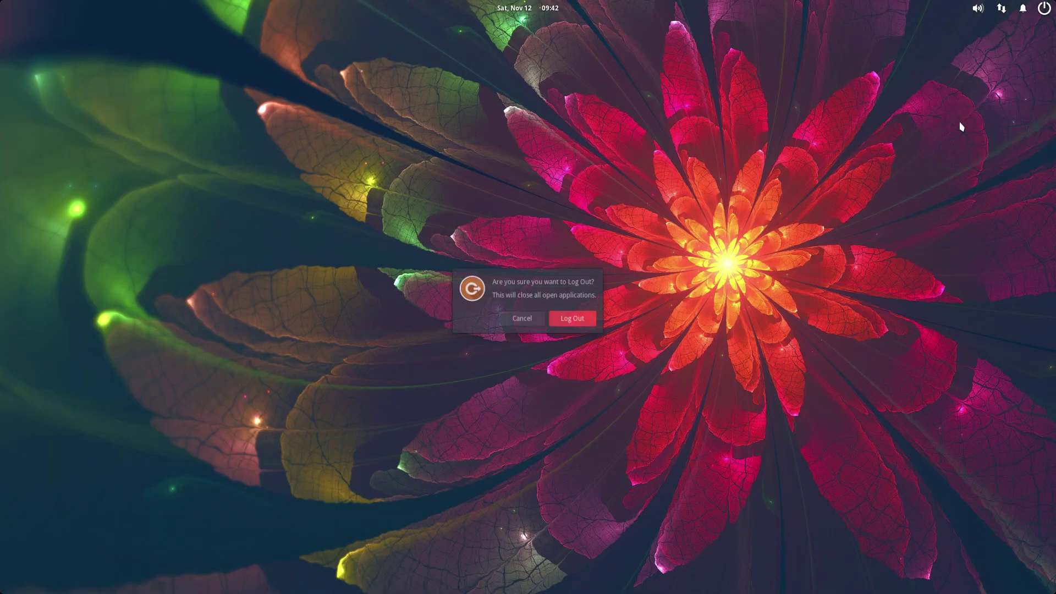
click(571, 318)
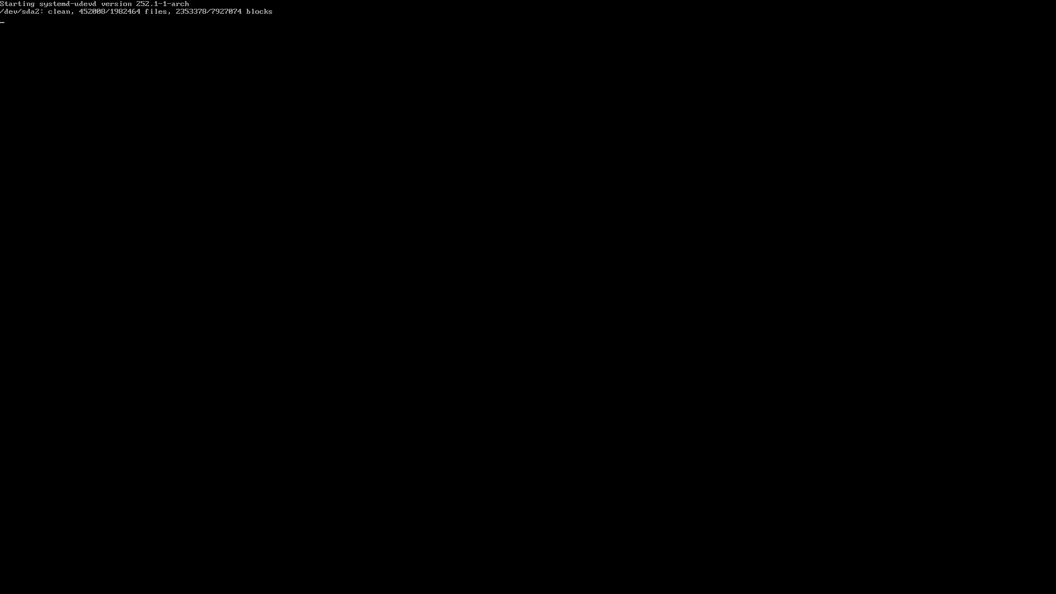
text(password)
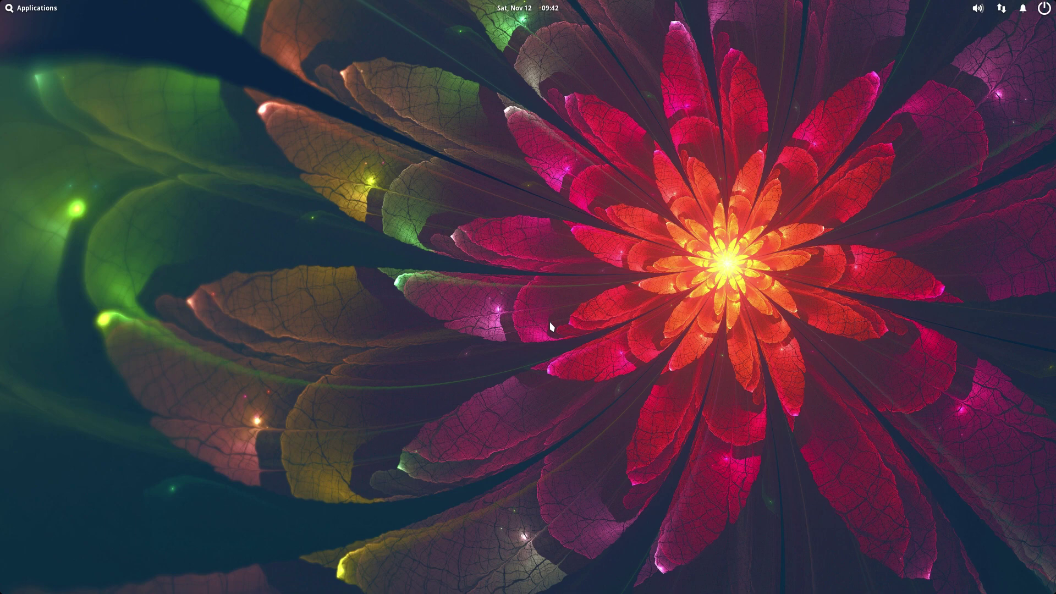
- Search Applications for 'twe', launch Arch Linux Tweak Tool, and authenticate with the password
click(25, 9)
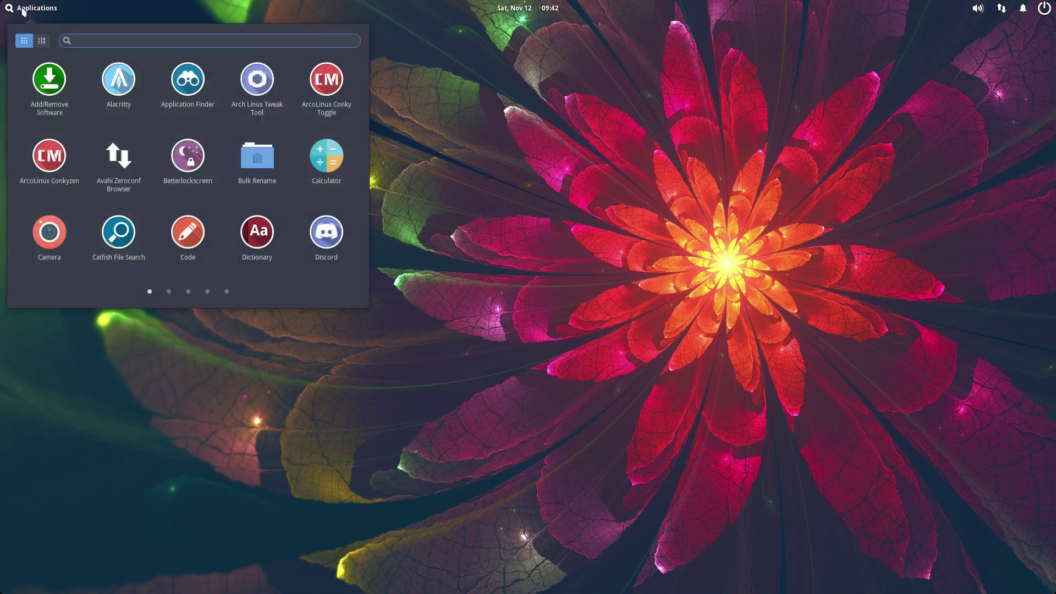
text(a)
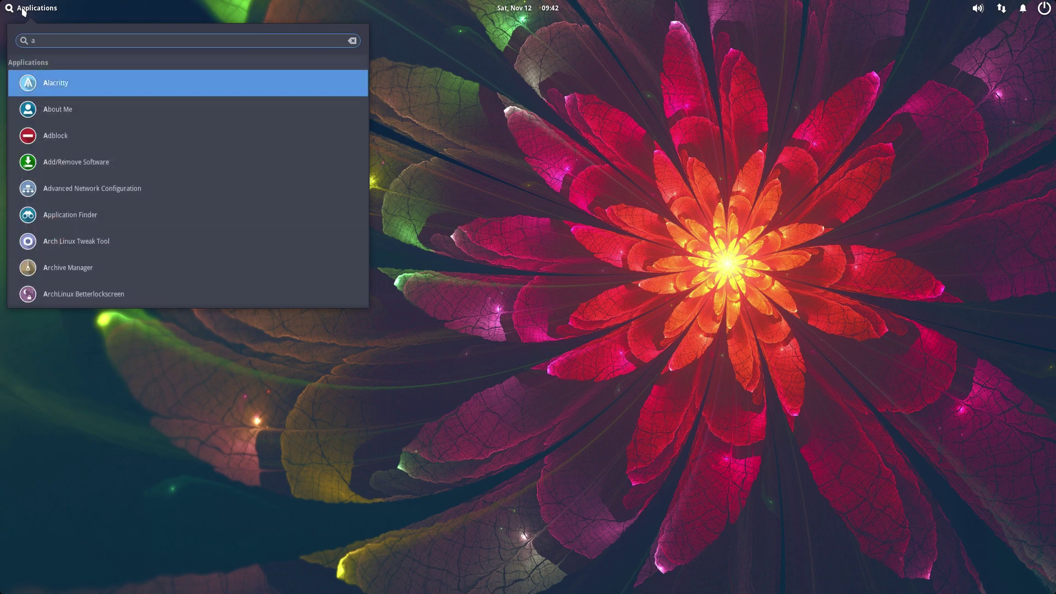
key(BackSpace)
text(d)
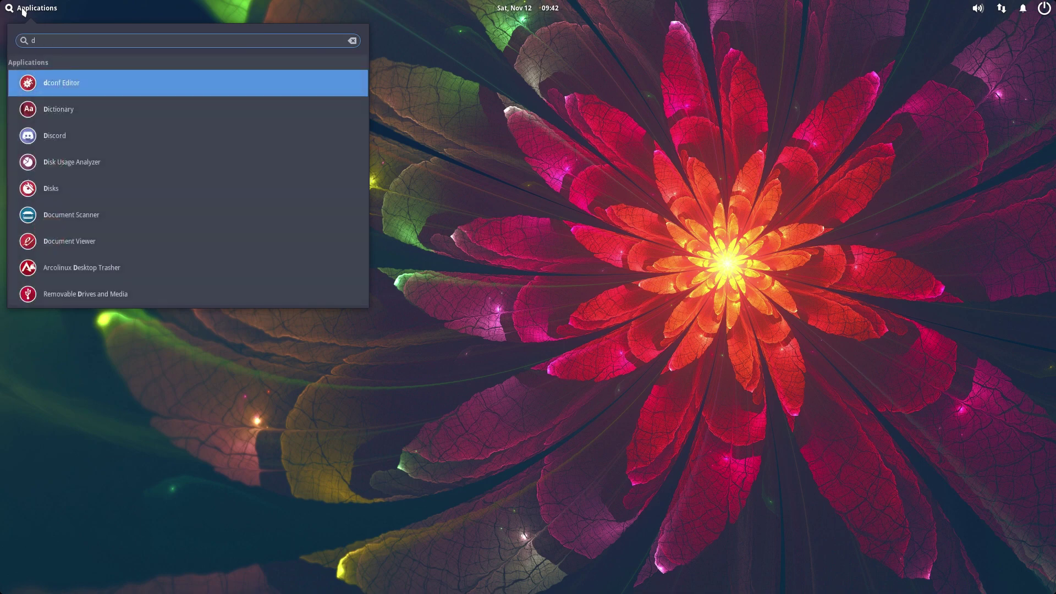
text(esk)
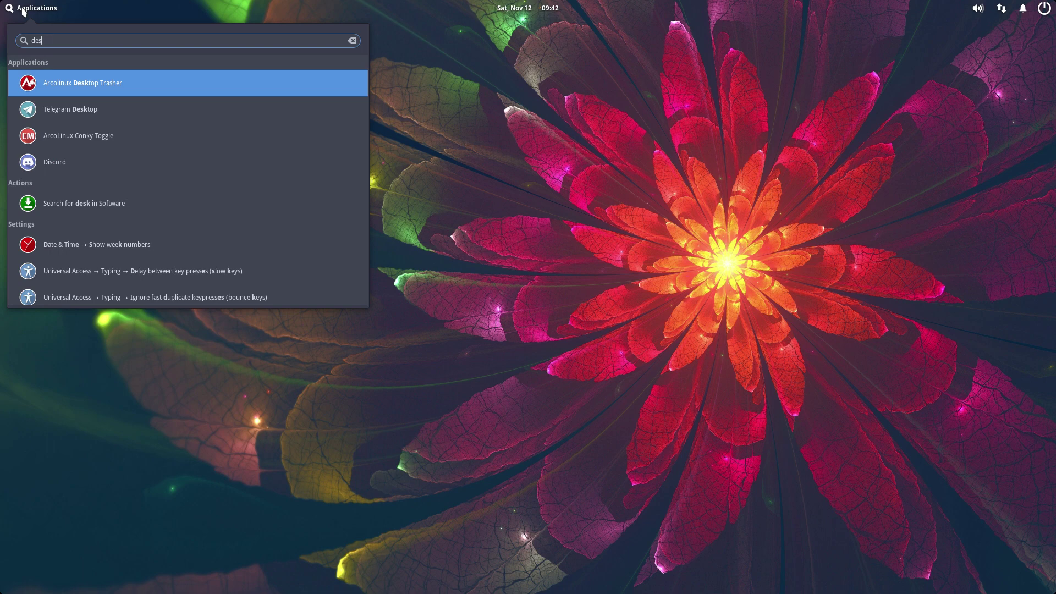
key(BackSpace)
key(BackSpace)
key(BackSpace)
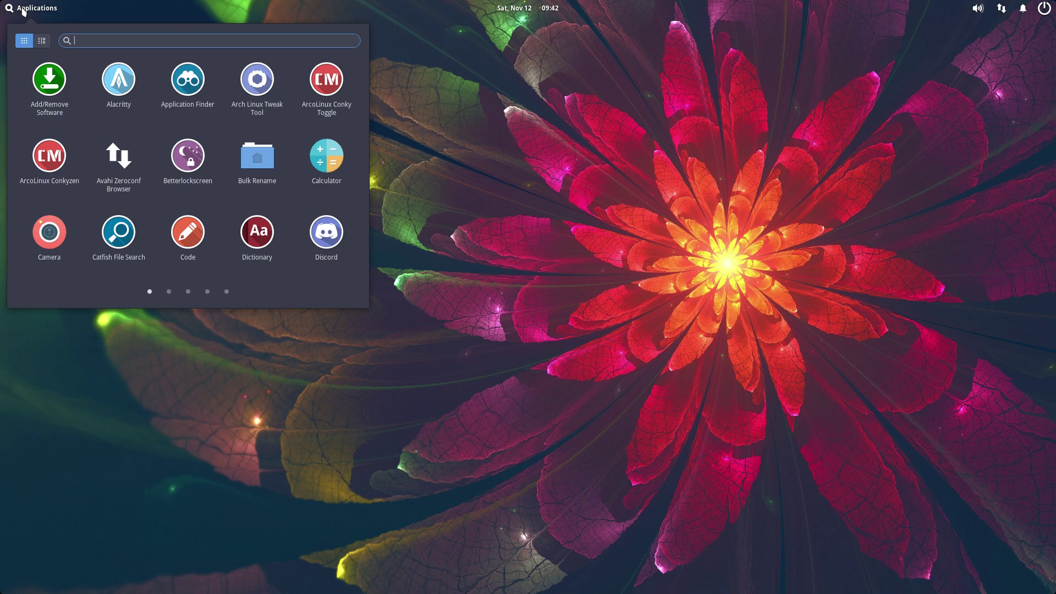
text(twe)
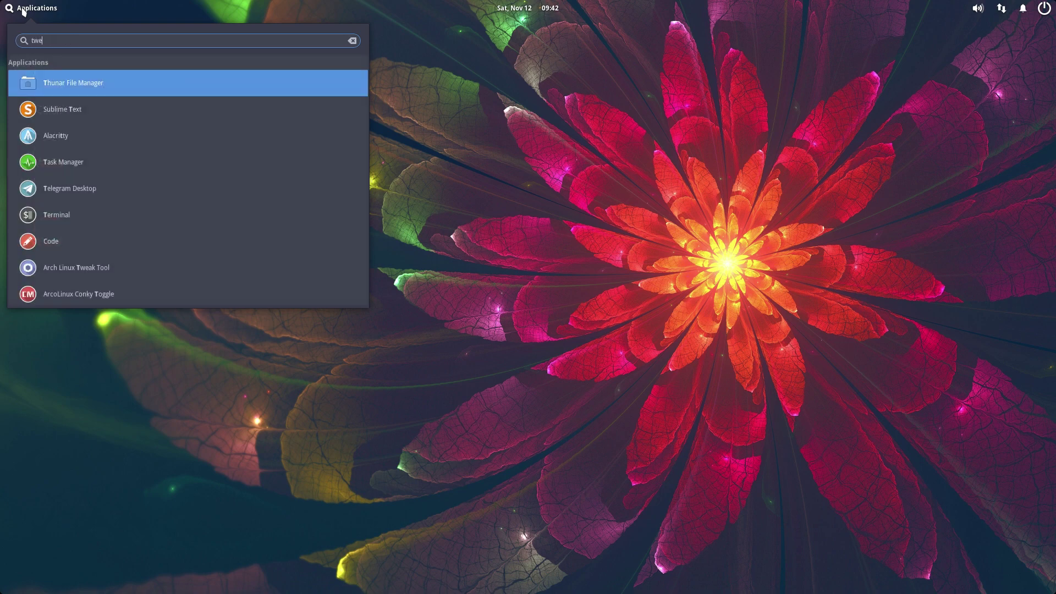
key(Return)
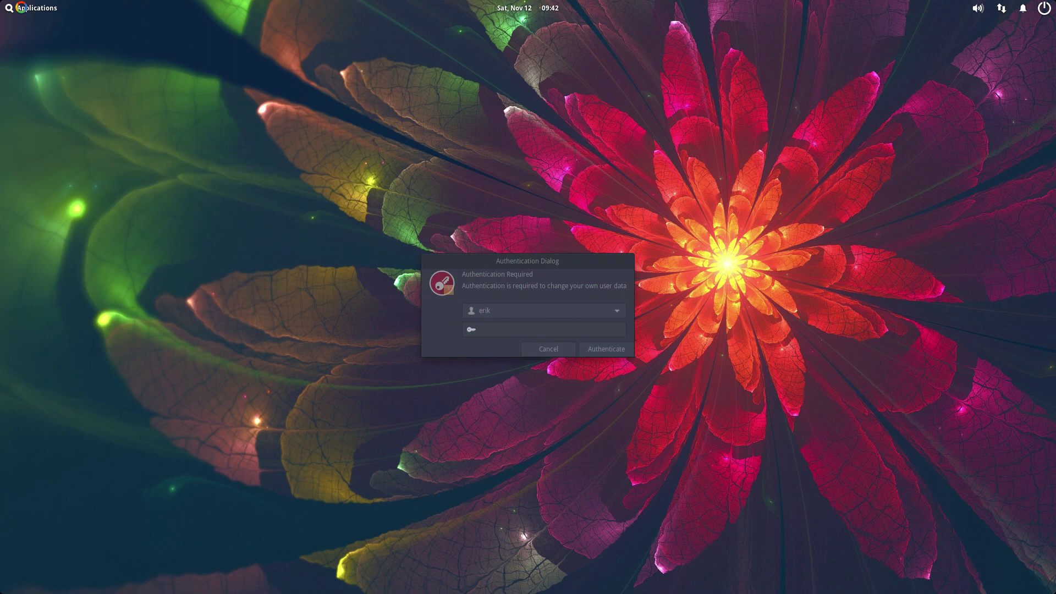
key(Return)
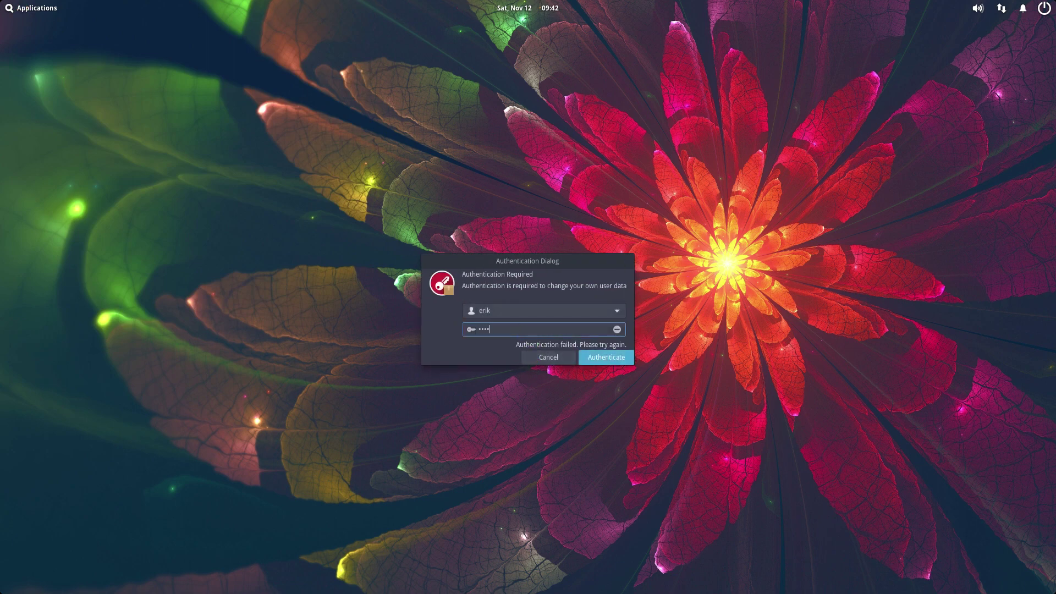
key(Return)
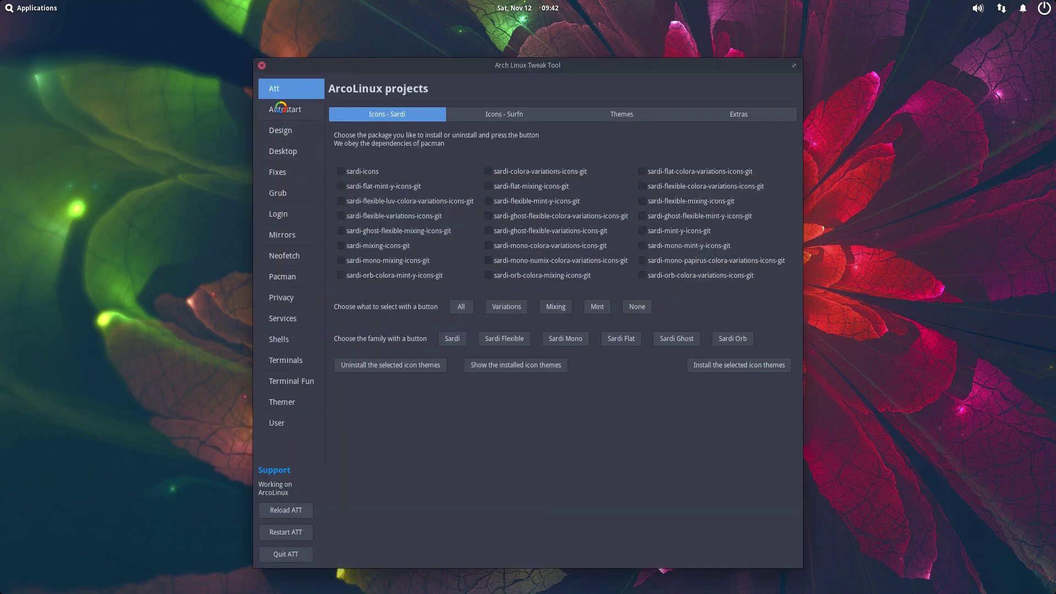
- Add an Autostart entry named 'plank' with the command 'plank' in Arch Linux Tweak Tool
click(283, 109)
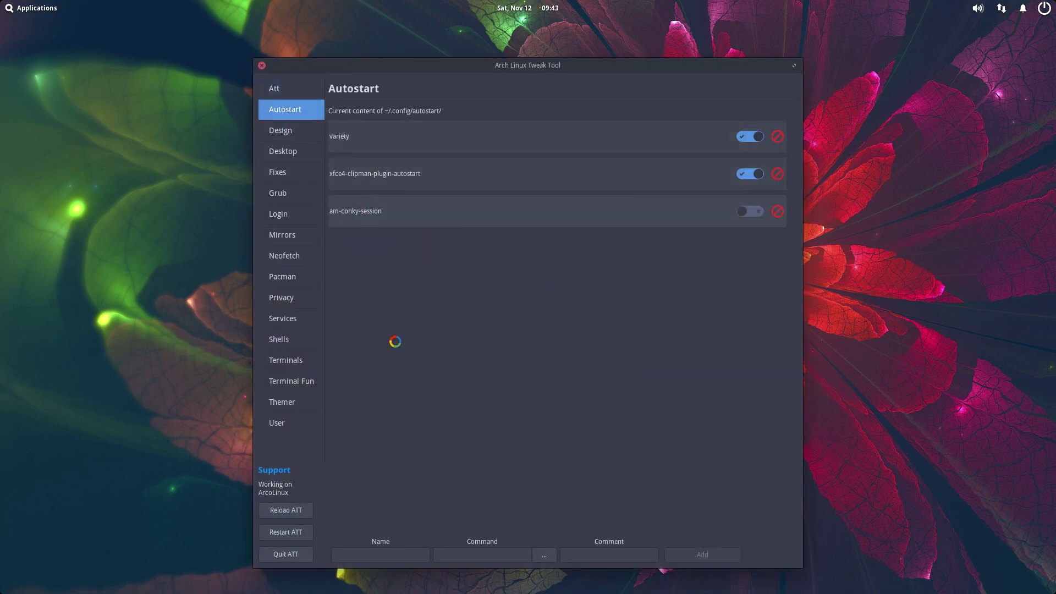
click(398, 556)
text(p)
key(Tab)
text(la)
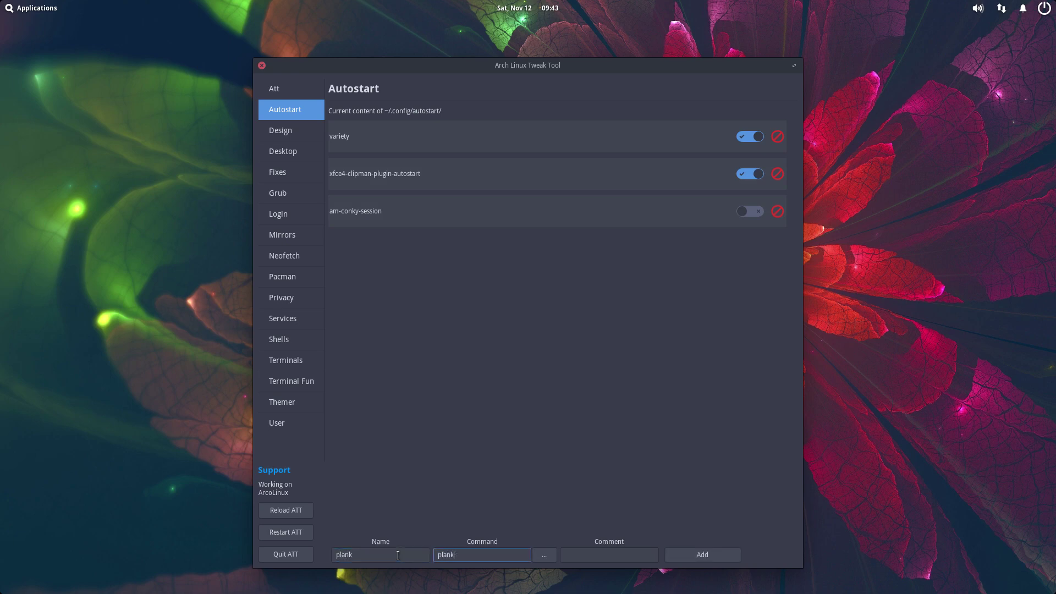
click(702, 555)
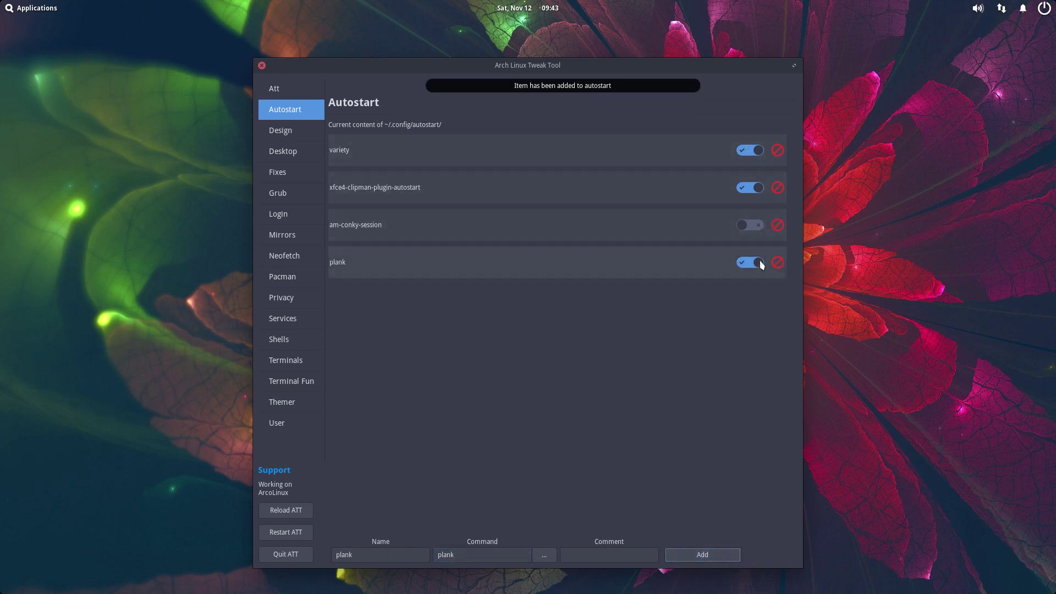
- Quit Arch Linux Tweak Tool, log out, and log back in through LightDM
click(286, 555)
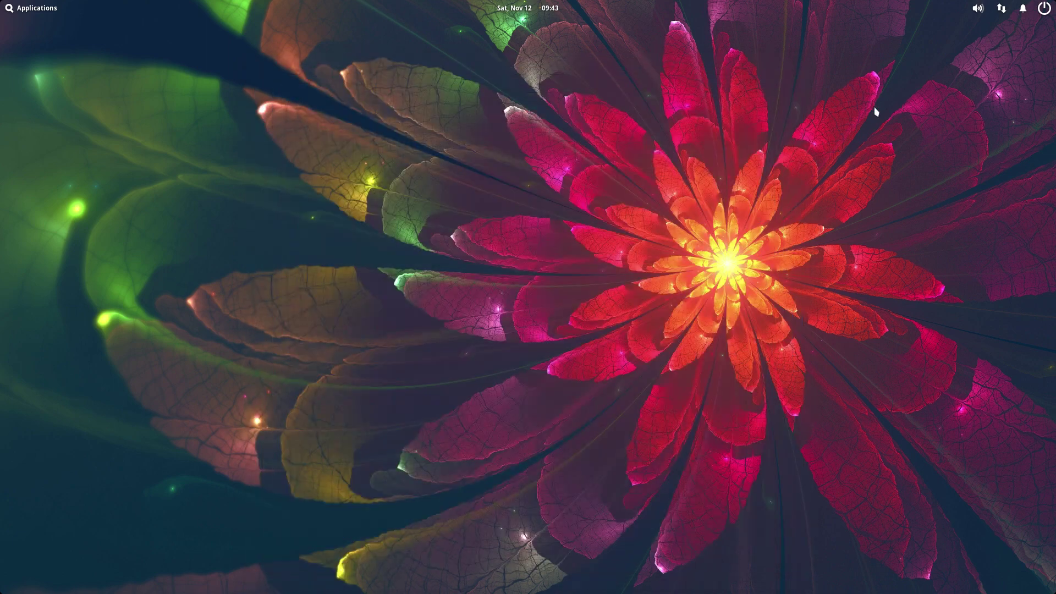
click(1045, 10)
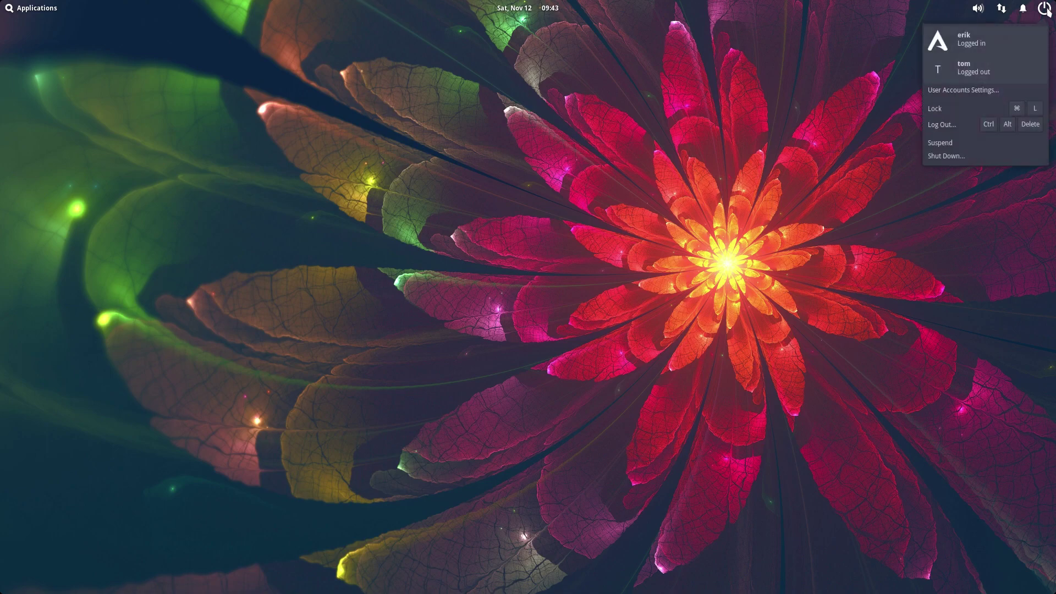
click(957, 124)
click(572, 319)
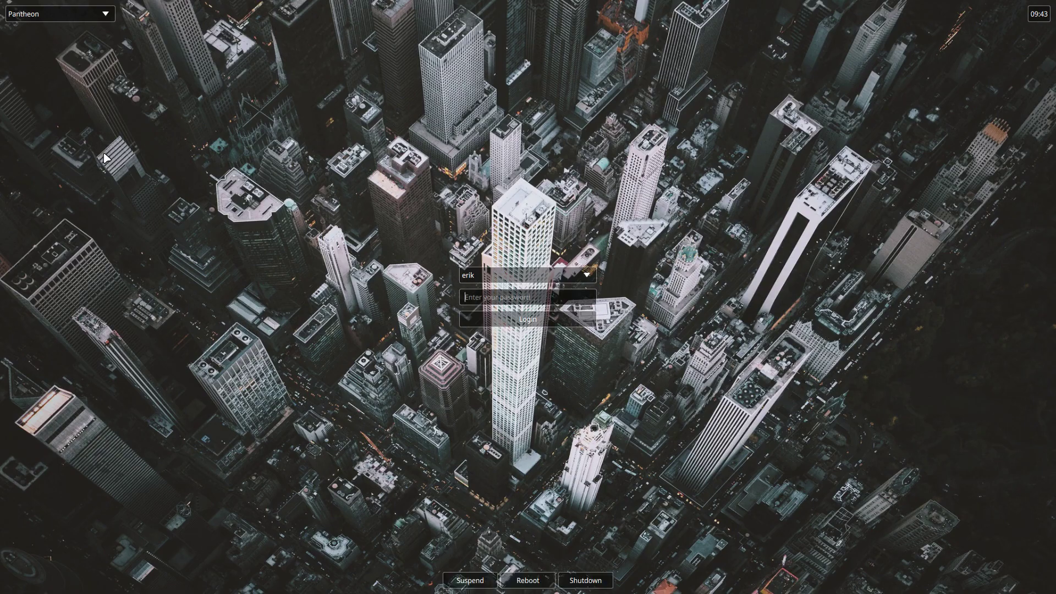
click(486, 297)
text(•)
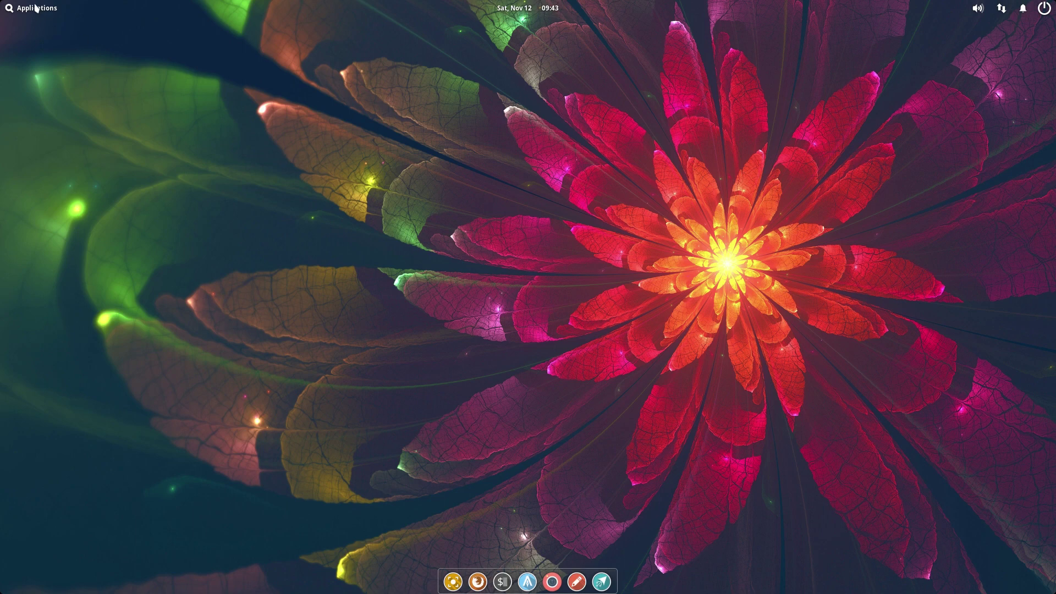
- Check the Applications menu and calendar, then launch Firefox from the new Plank dock
click(34, 10)
click(419, 332)
click(537, 10)
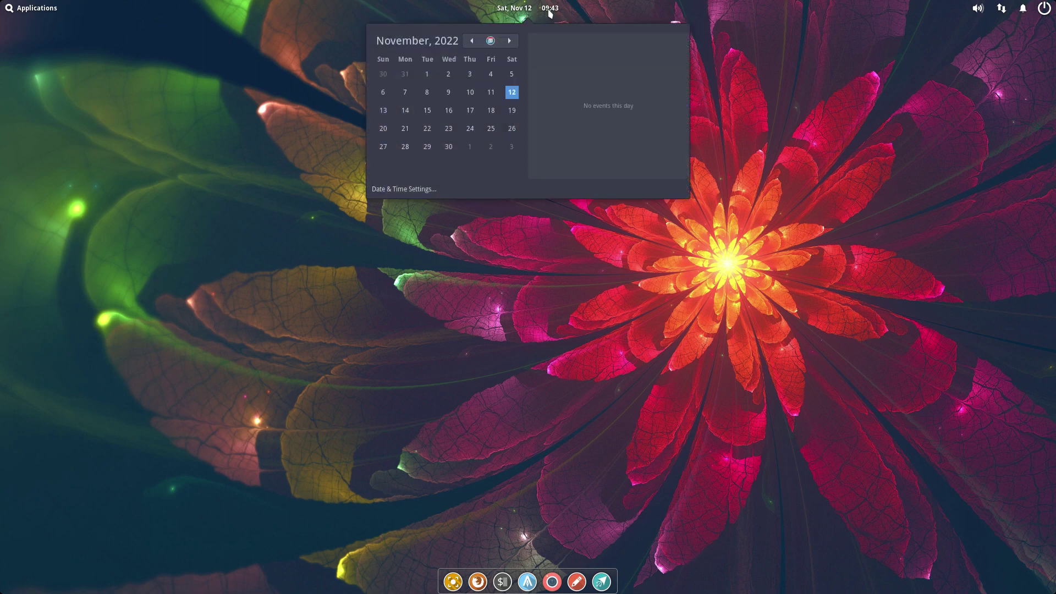
click(861, 98)
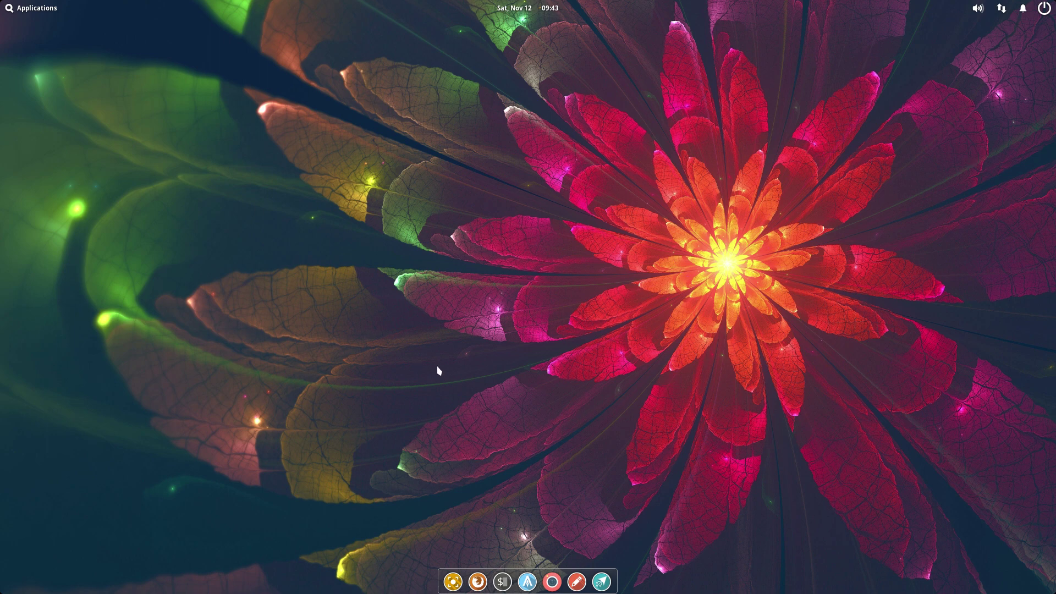
click(477, 580)
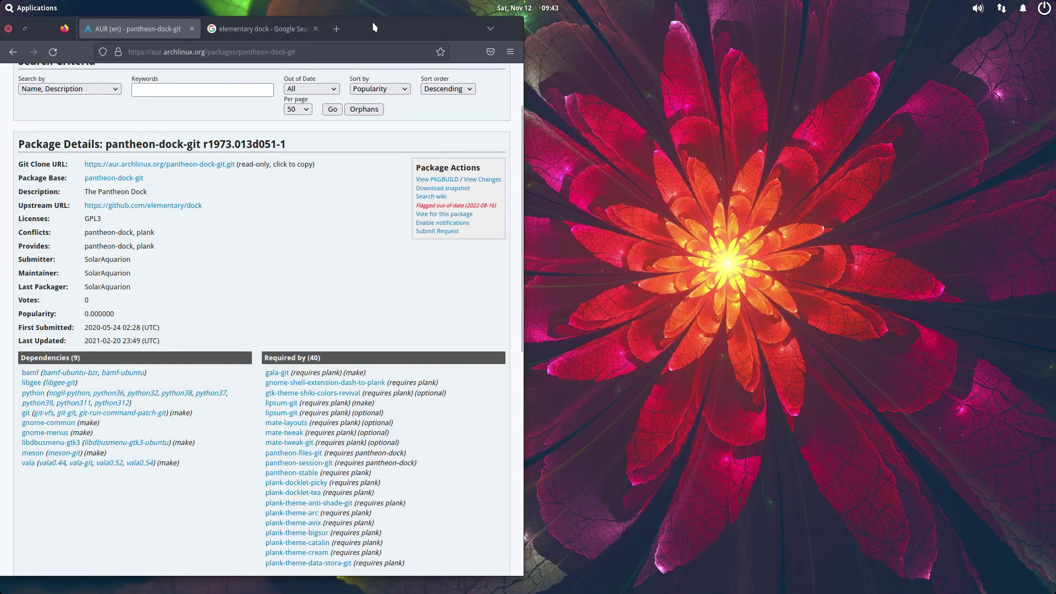
- Maximize Firefox and search for elementary.io in a new tab
double_click(373, 28)
click(337, 31)
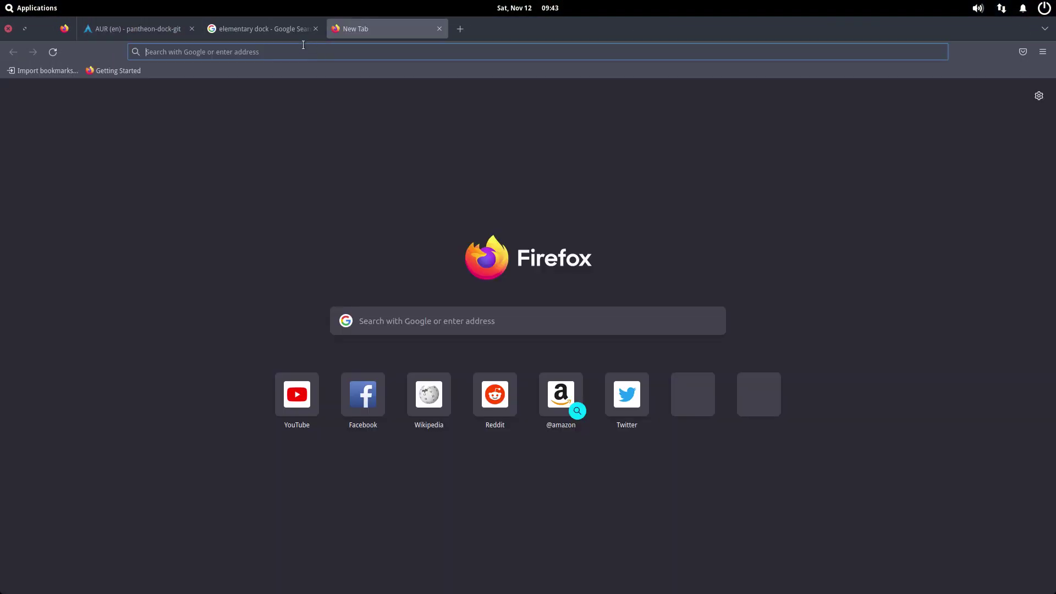
click(302, 51)
text(elemen)
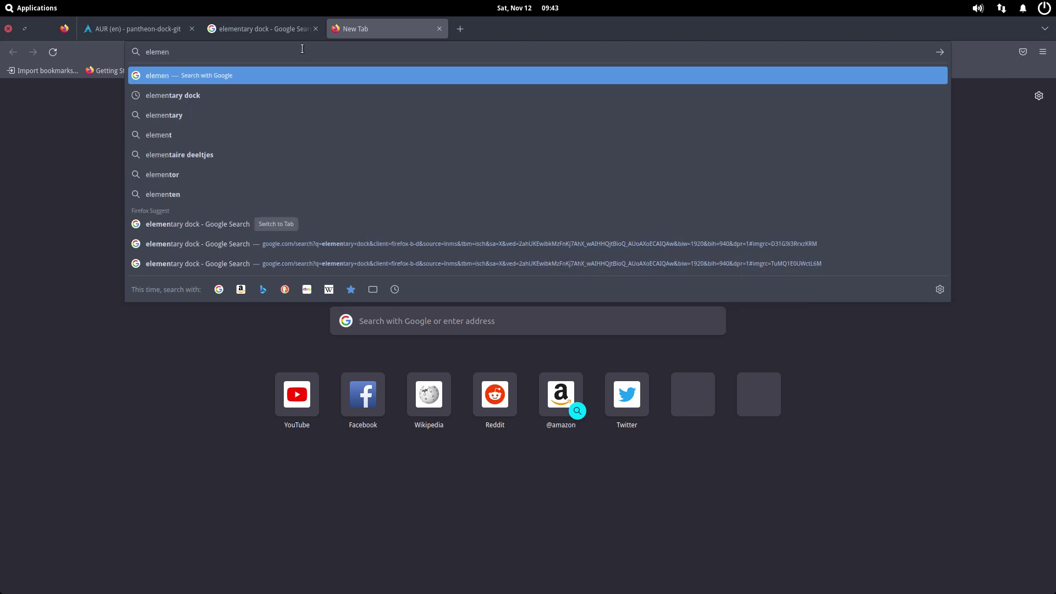
text(tary io)
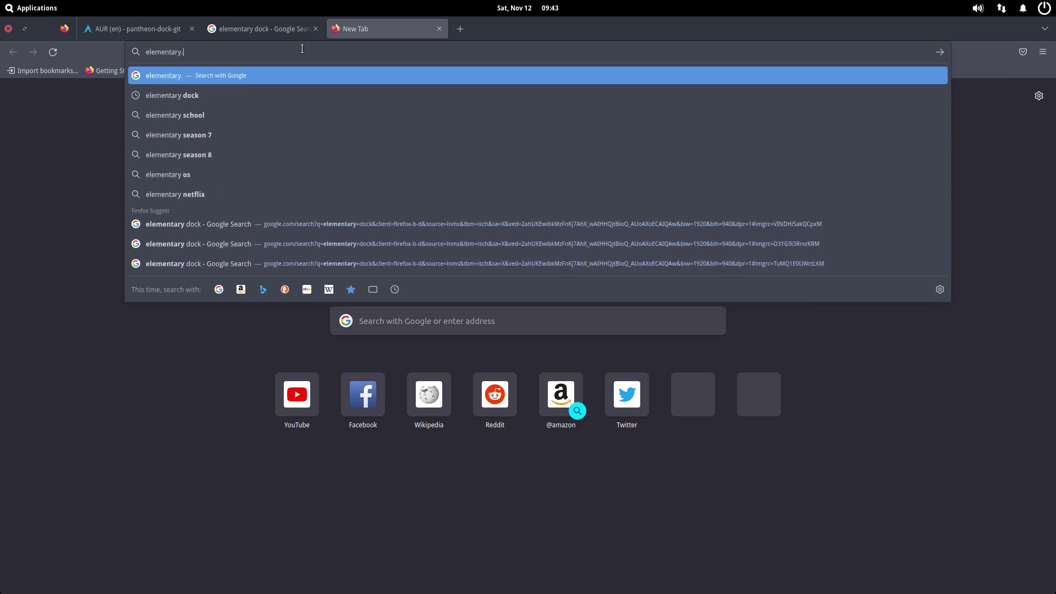
key(Return)
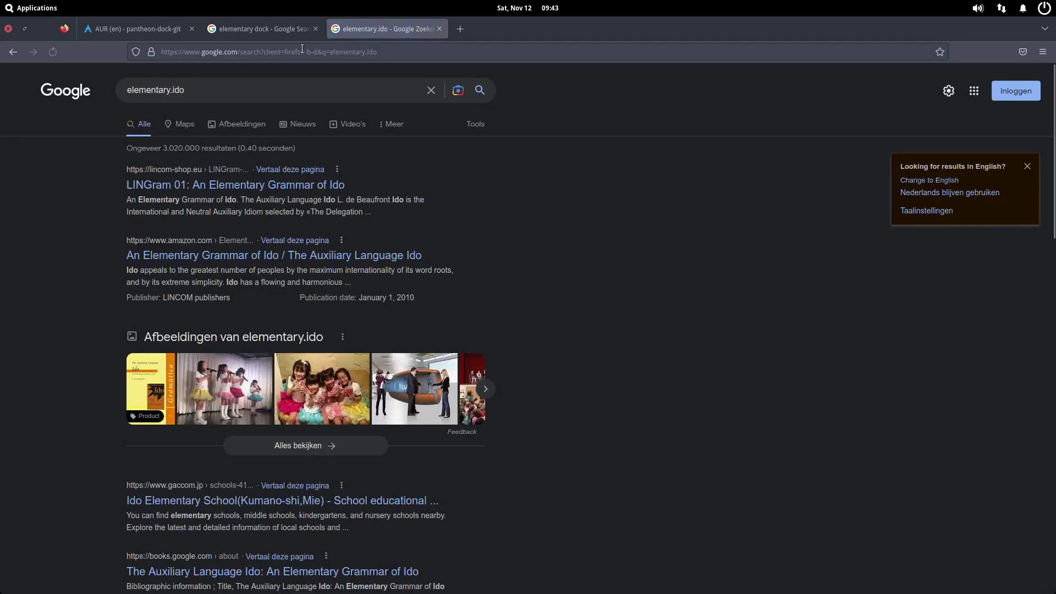
- Fix the search typo, open the elementary OS homepage, and enter a custom amount of 0
click(202, 90)
key(BackSpace)
key(BackSpace)
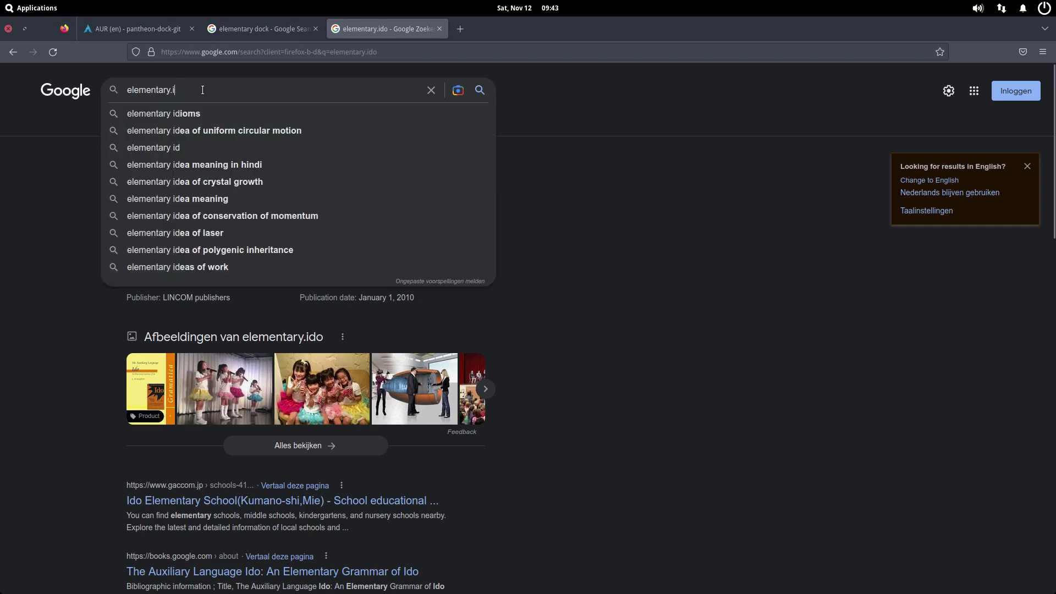
text(o)
key(Return)
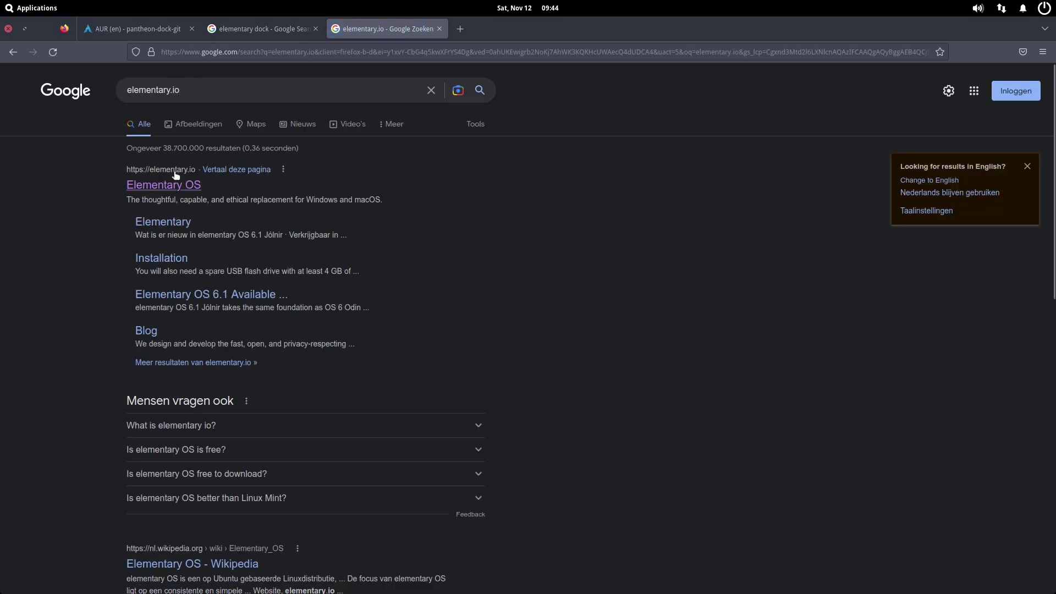
click(198, 190)
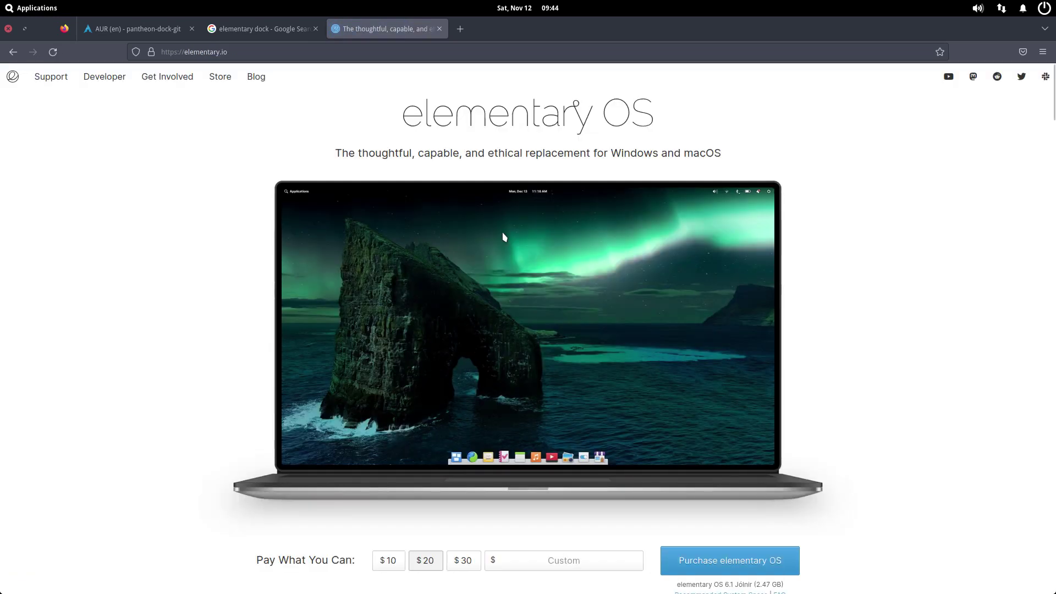
click(564, 559)
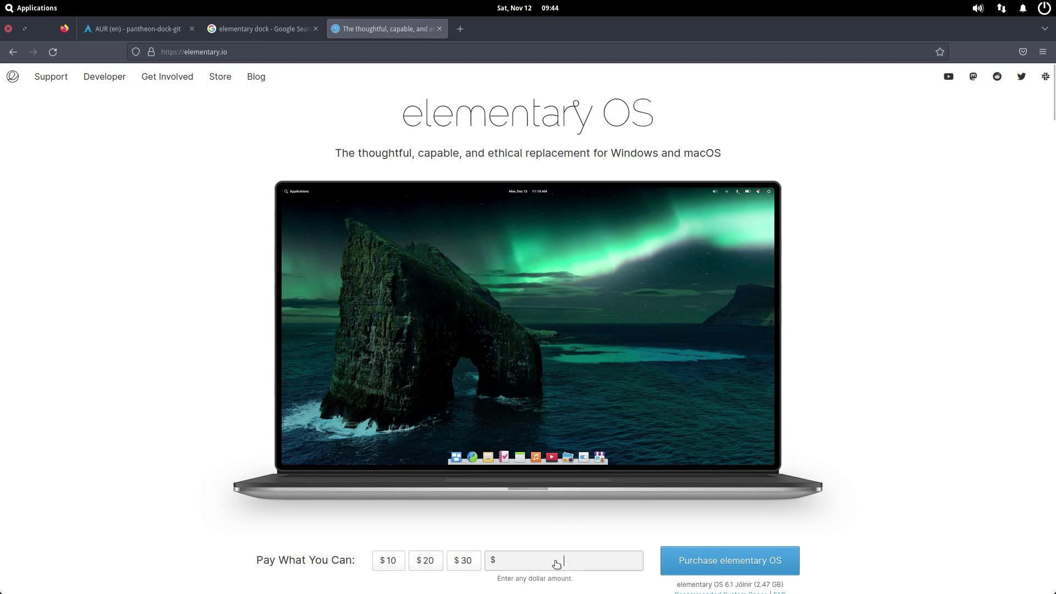
text(0)
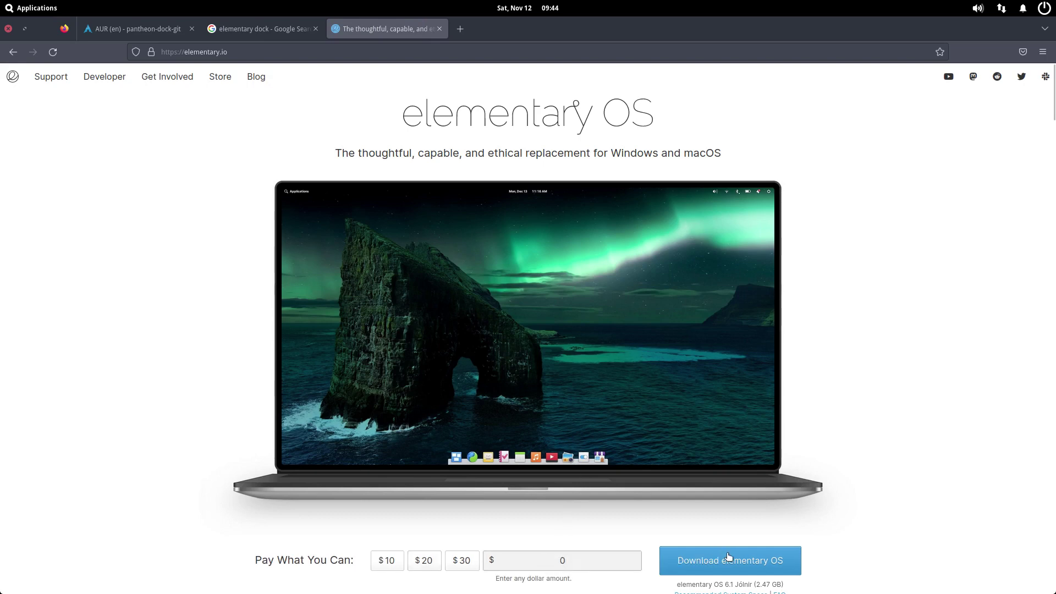
scroll(730, 559, down, 3)
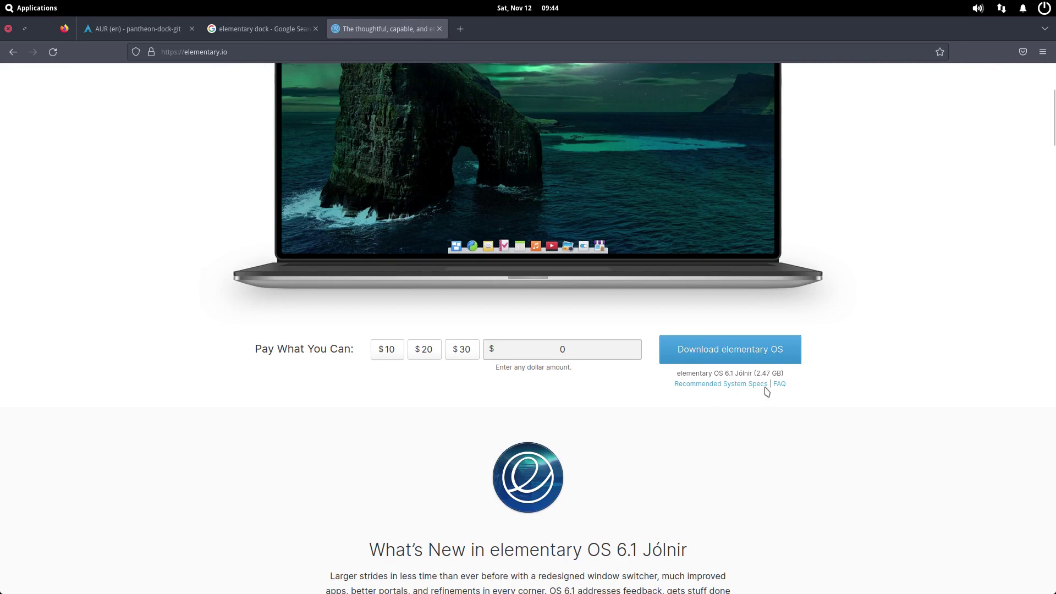